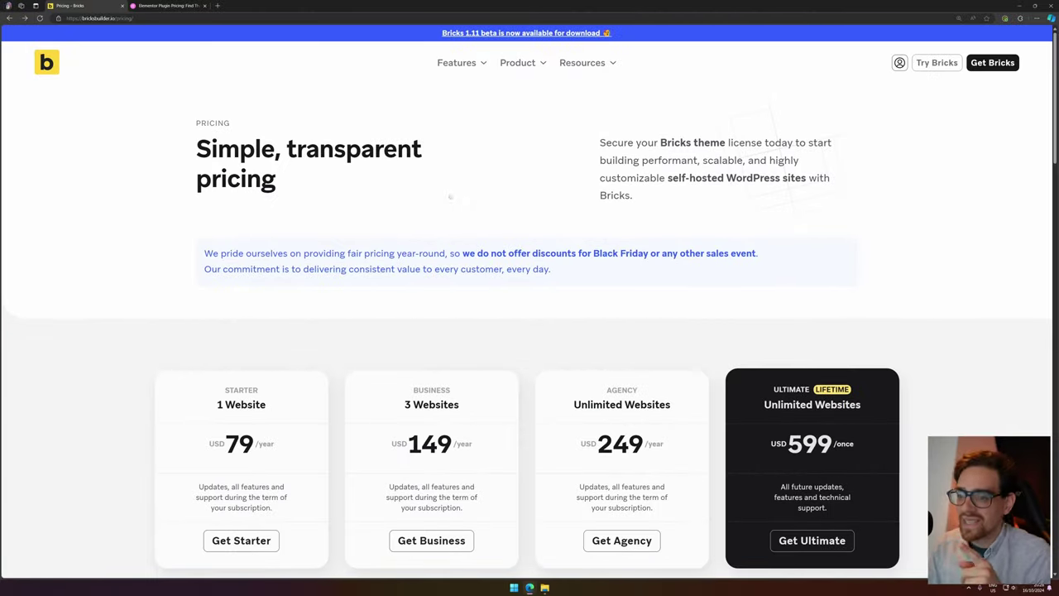
Highlight the Starter (1 website, 79/year) and Business (3 websites, 149/year) plan limits and prices.
{"action": "scroll", "coordinate": [323, 325], "scroll_direction": "down", "scroll_amount": 2}
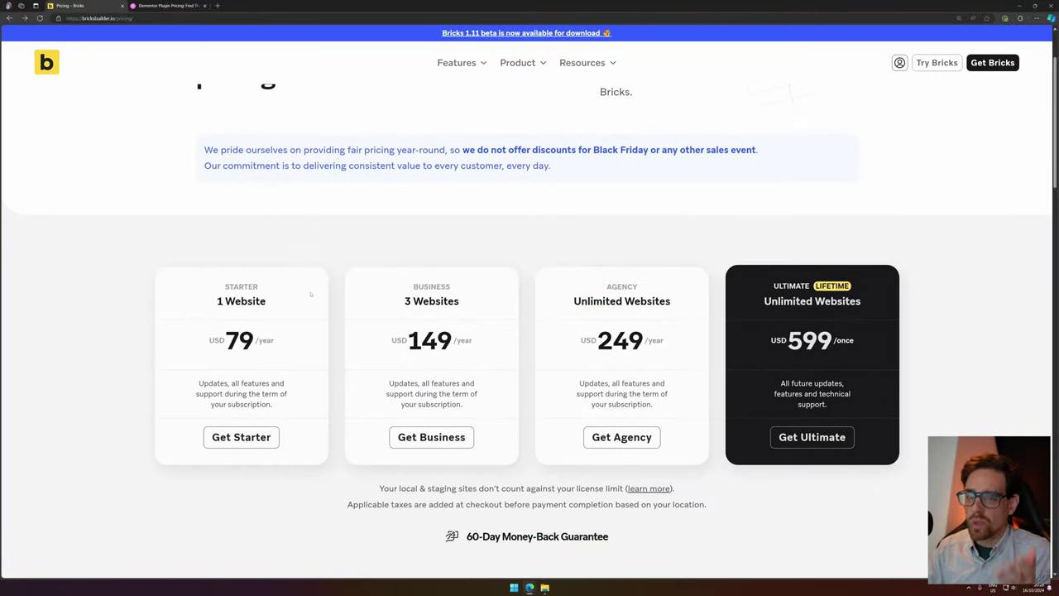
{"action": "left_click_drag", "start_coordinate": [217, 302], "coordinate": [263, 302]}
{"action": "left_click_drag", "start_coordinate": [211, 340], "coordinate": [319, 340]}
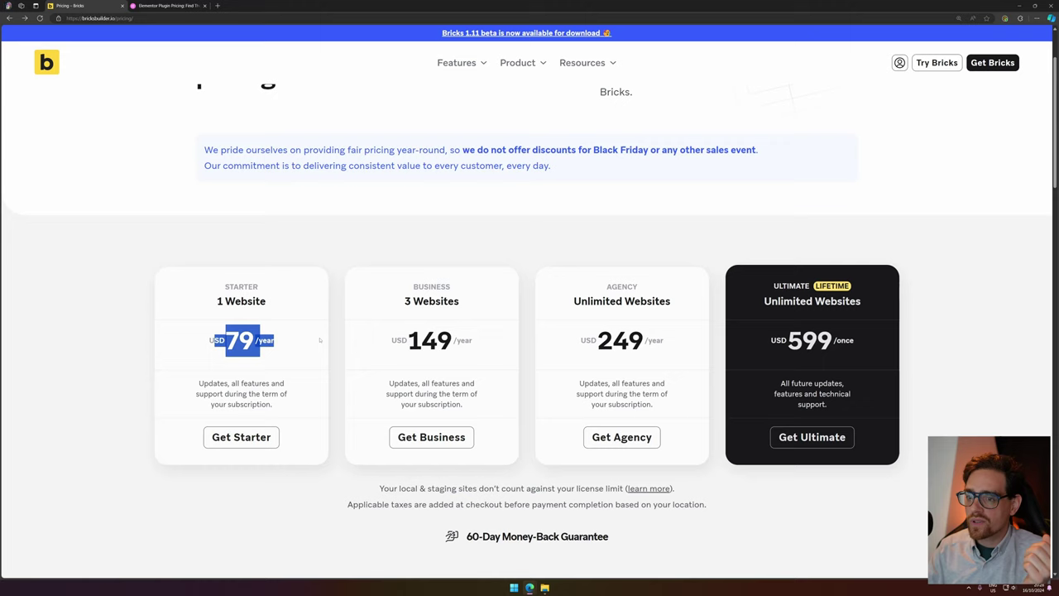
{"action": "left_click", "coordinate": [323, 352]}
{"action": "left_click_drag", "start_coordinate": [410, 301], "coordinate": [447, 301]}
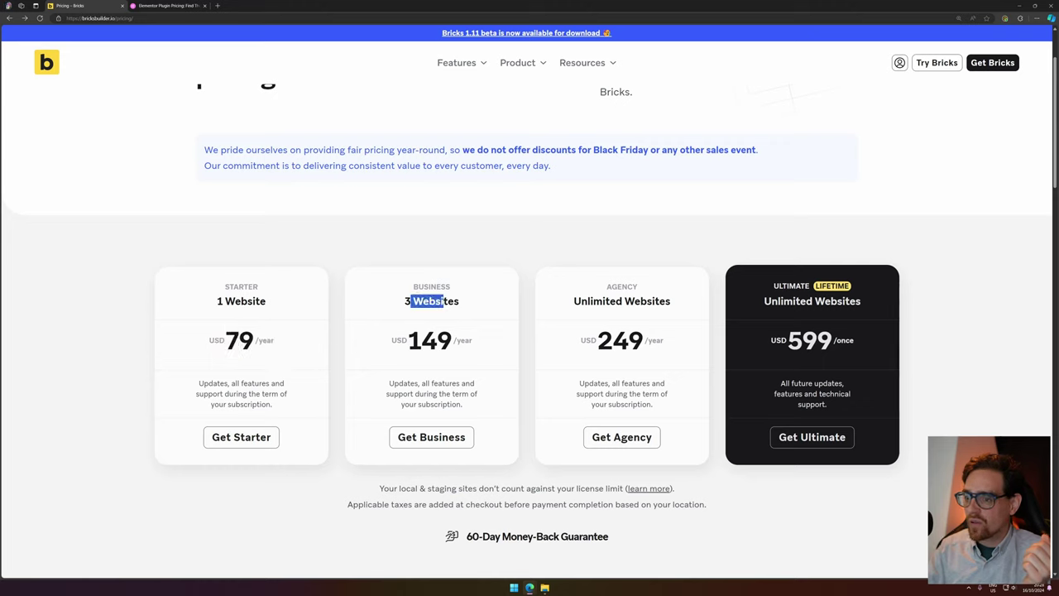
{"action": "left_click_drag", "start_coordinate": [407, 340], "coordinate": [472, 341]}
Highlight the Agency plan's Unlimited websites and 249 price, and Ultimate's 599 one-time price.
{"action": "left_click_drag", "start_coordinate": [572, 301], "coordinate": [668, 301]}
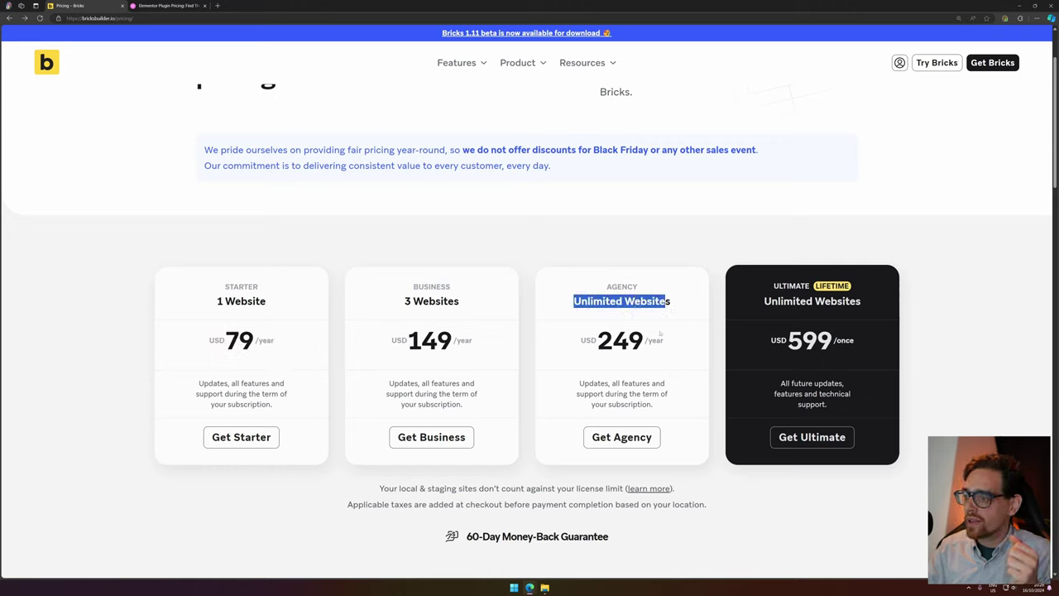
{"action": "left_click", "coordinate": [667, 302]}
{"action": "left_click_drag", "start_coordinate": [589, 340], "coordinate": [643, 341]}
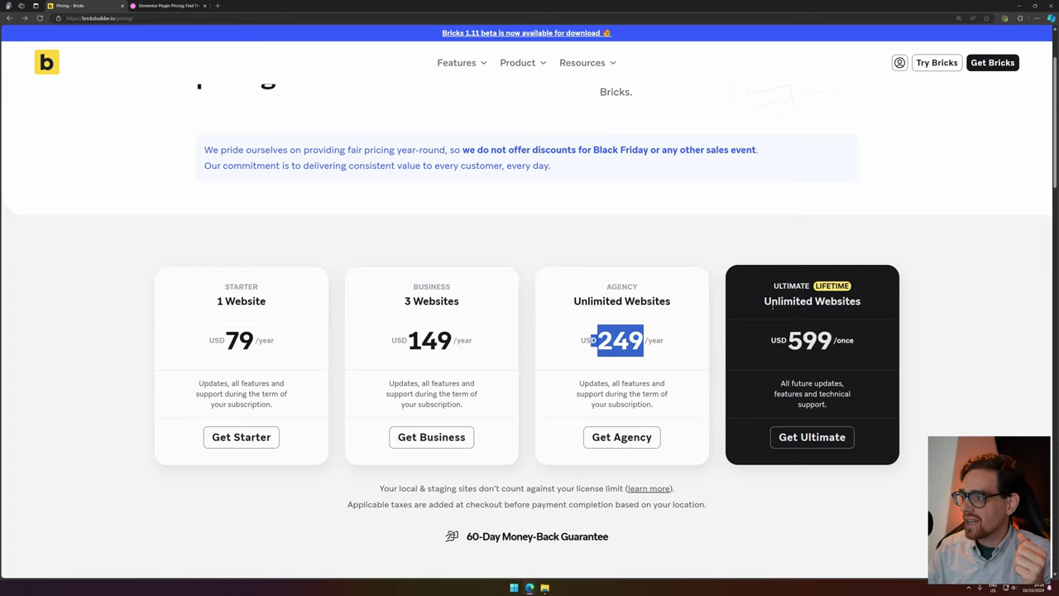
{"action": "left_click_drag", "start_coordinate": [786, 340], "coordinate": [854, 341]}
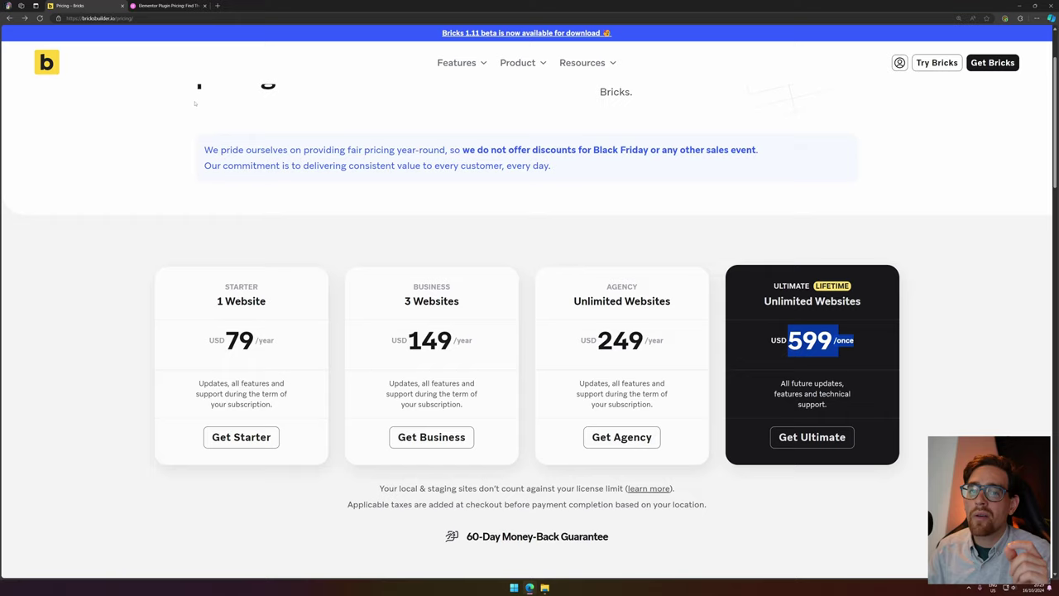
On Elementor pricing, highlight Essential (€59, 1 site, missing features) and Advanced (€99, 3 sites).
{"action": "left_click", "coordinate": [185, 6]}
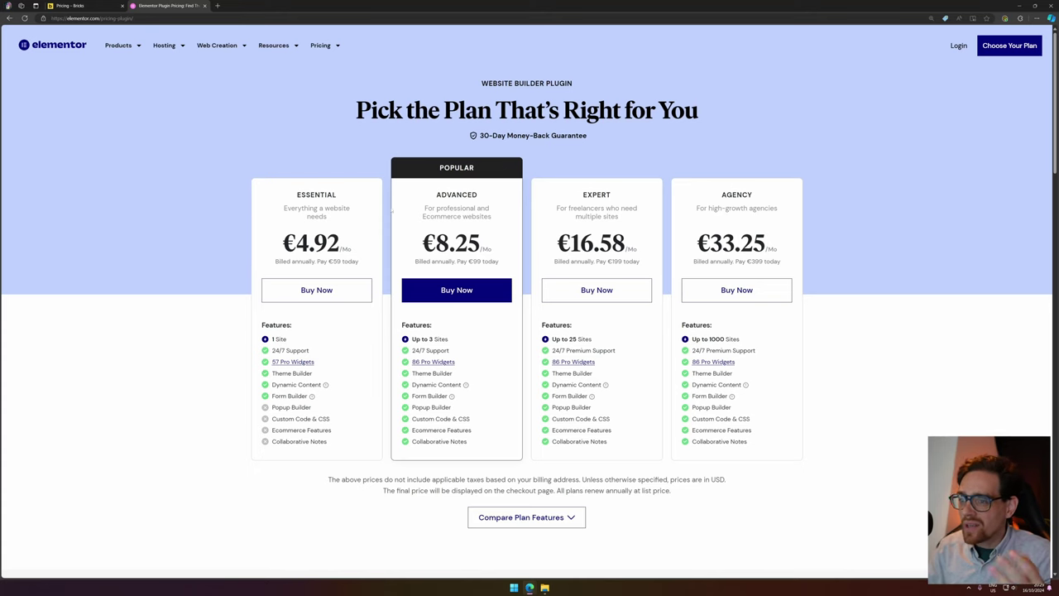
{"action": "double_click", "coordinate": [333, 262]}
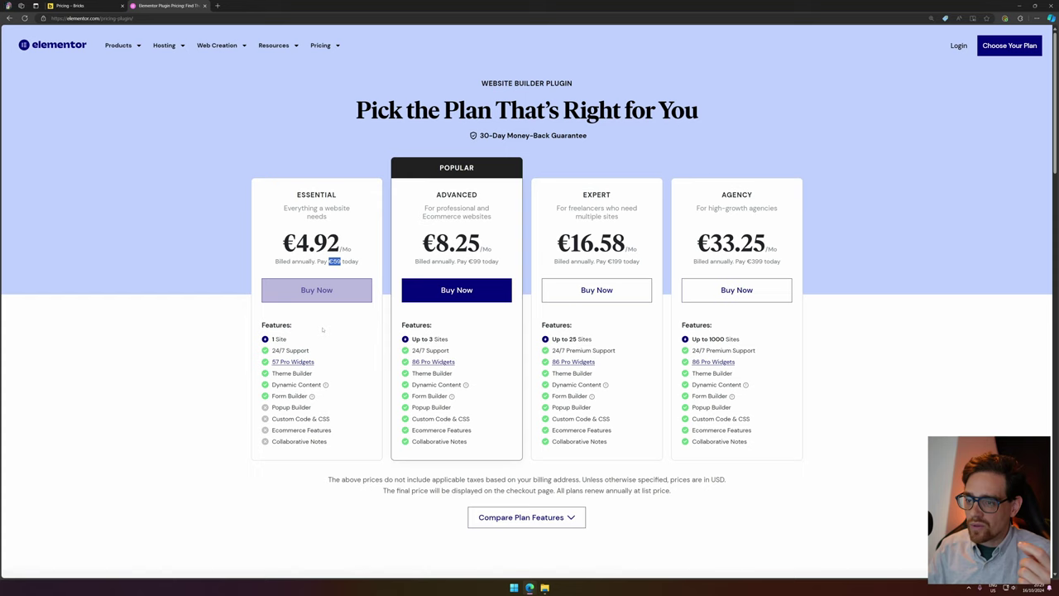
{"action": "left_click", "coordinate": [273, 339]}
{"action": "left_click_drag", "start_coordinate": [273, 339], "coordinate": [321, 344]}
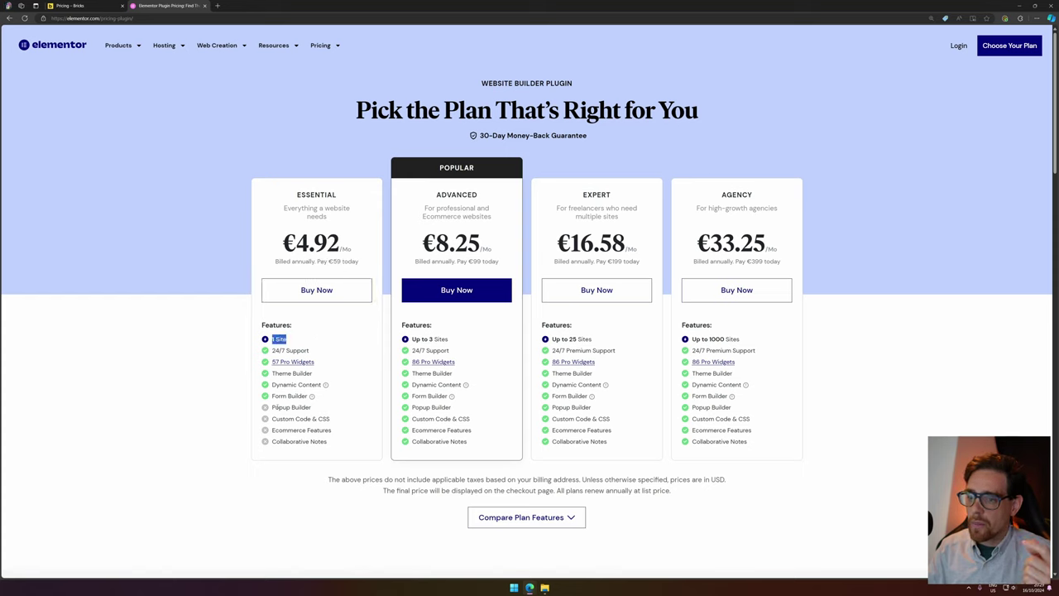
{"action": "left_click_drag", "start_coordinate": [274, 407], "coordinate": [349, 444]}
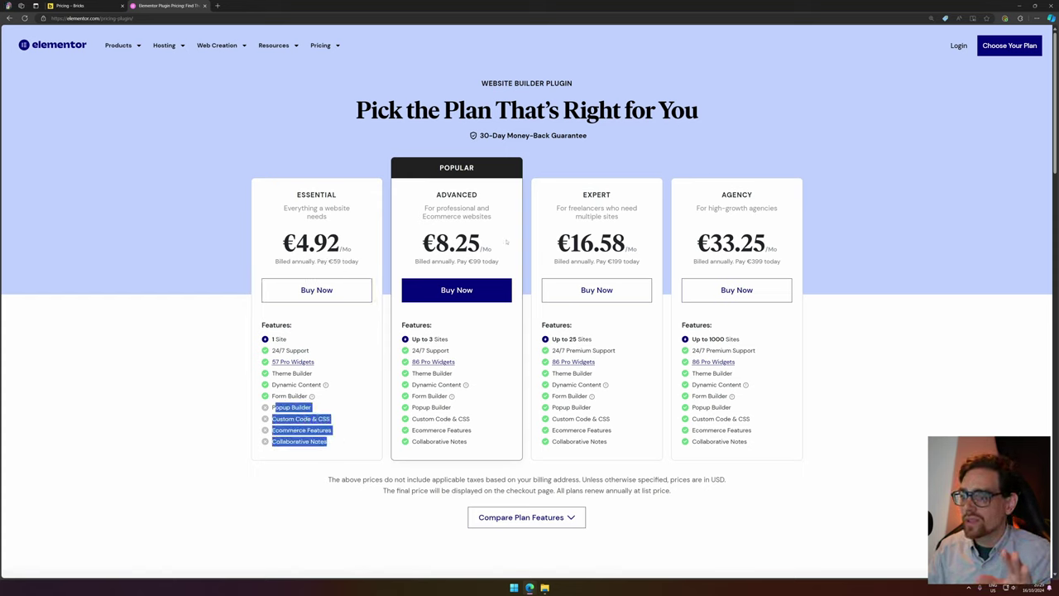
{"action": "double_click", "coordinate": [472, 261]}
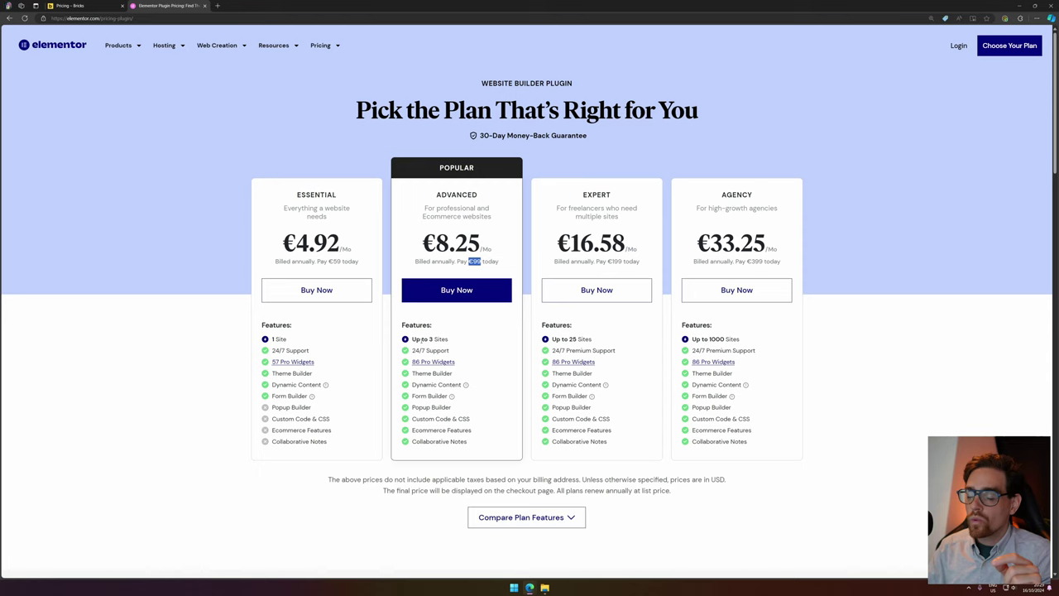
{"action": "left_click_drag", "start_coordinate": [421, 339], "coordinate": [451, 342]}
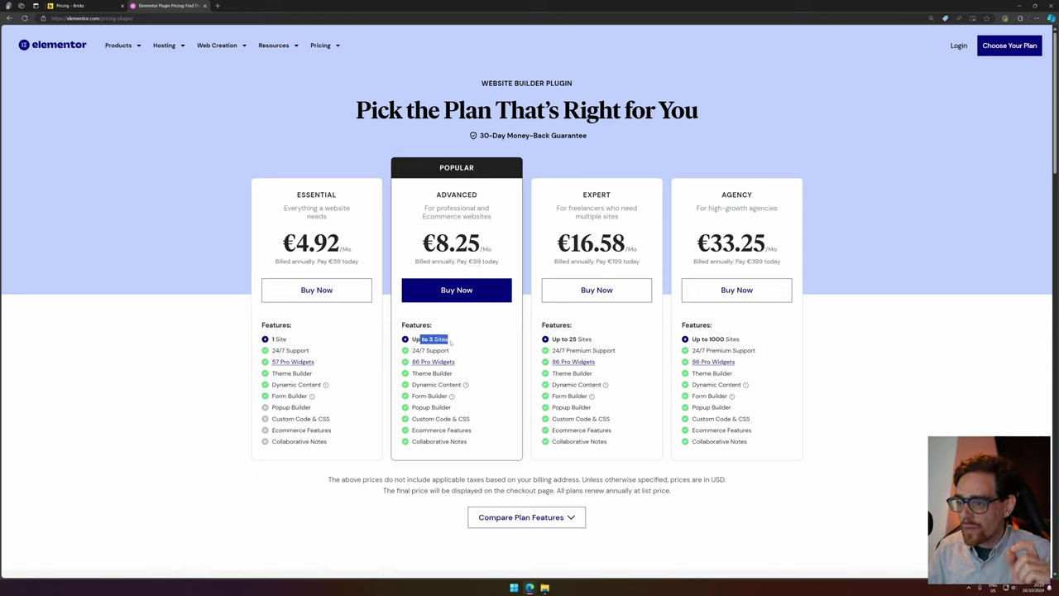
{"action": "left_click", "coordinate": [488, 441]}
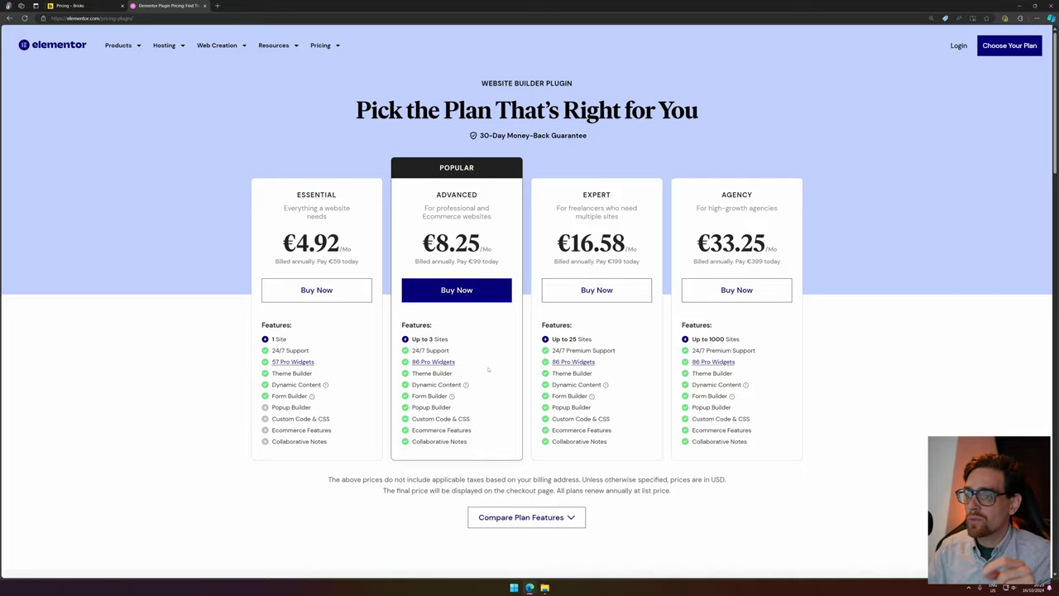
Compare Bricks Business 149/year and Agency Unlimited/249 against Elementor Agency's up to 1000 sites.
{"action": "left_click", "coordinate": [92, 4]}
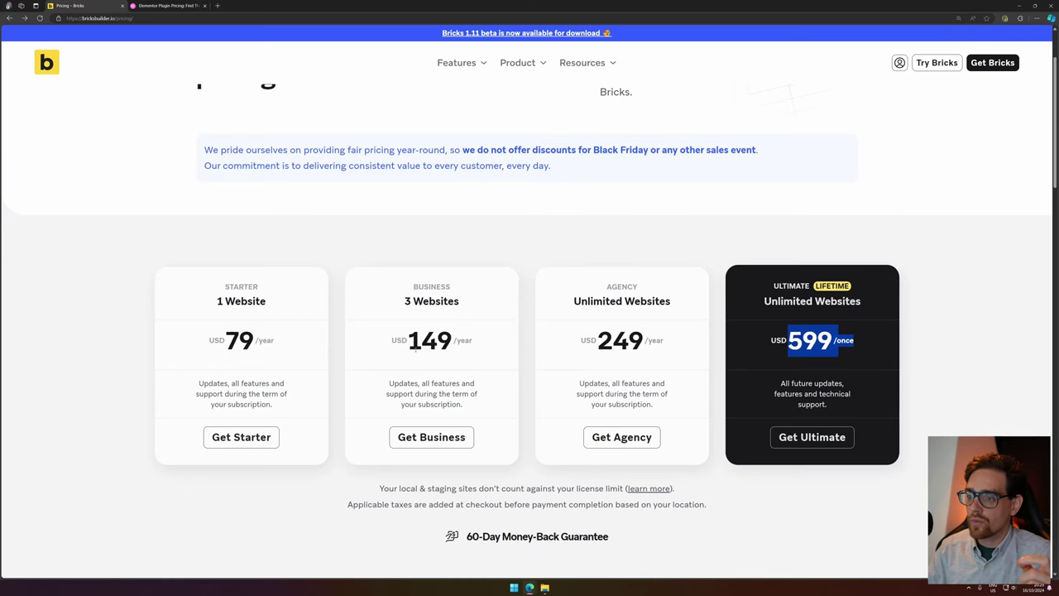
{"action": "double_click", "coordinate": [461, 335]}
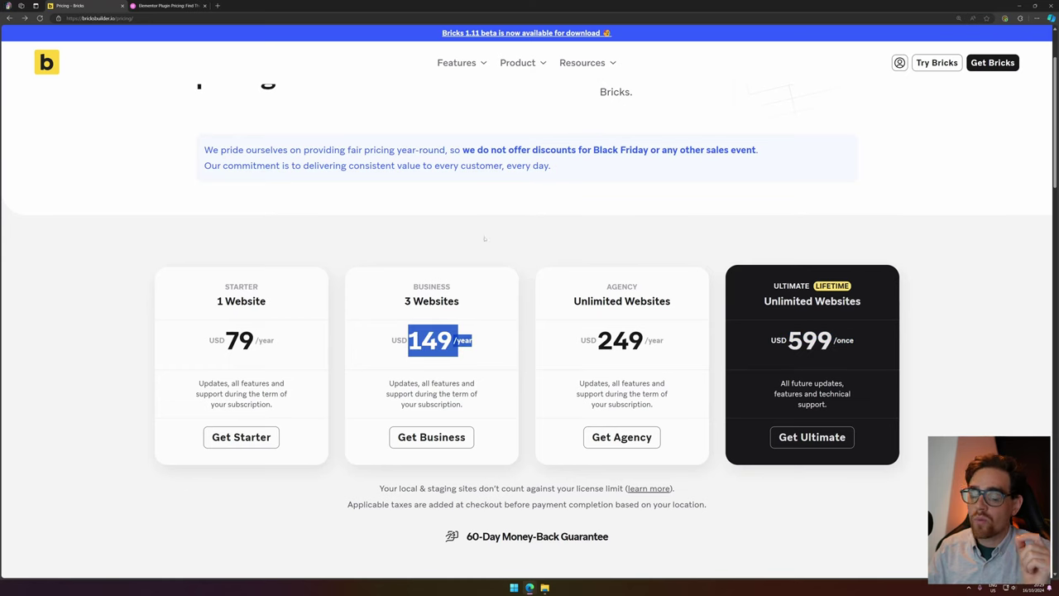
{"action": "left_click", "coordinate": [169, 5]}
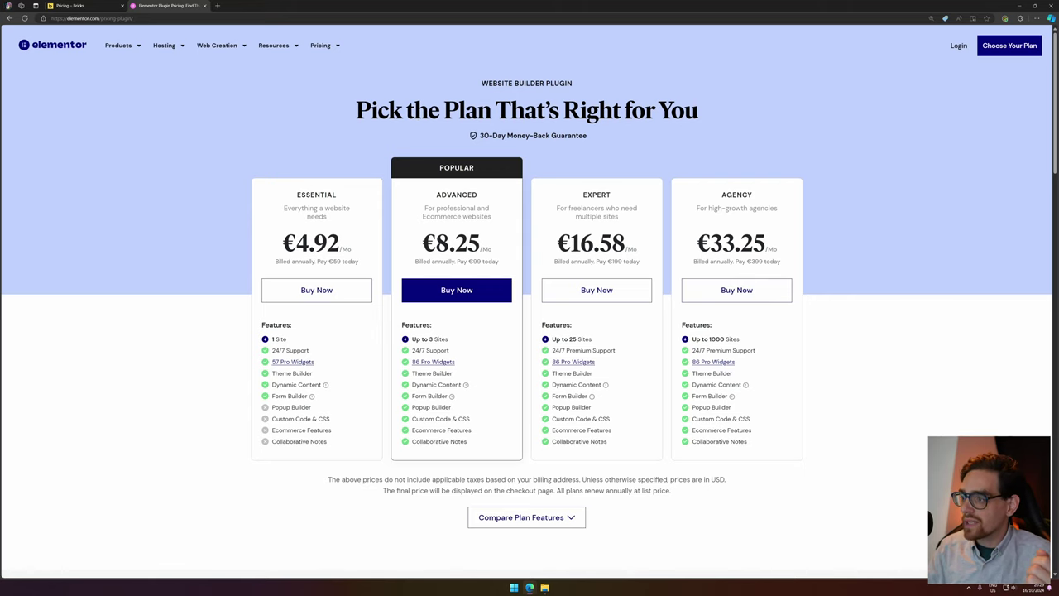
{"action": "left_click_drag", "start_coordinate": [739, 339], "coordinate": [692, 338]}
{"action": "left_click", "coordinate": [57, 4]}
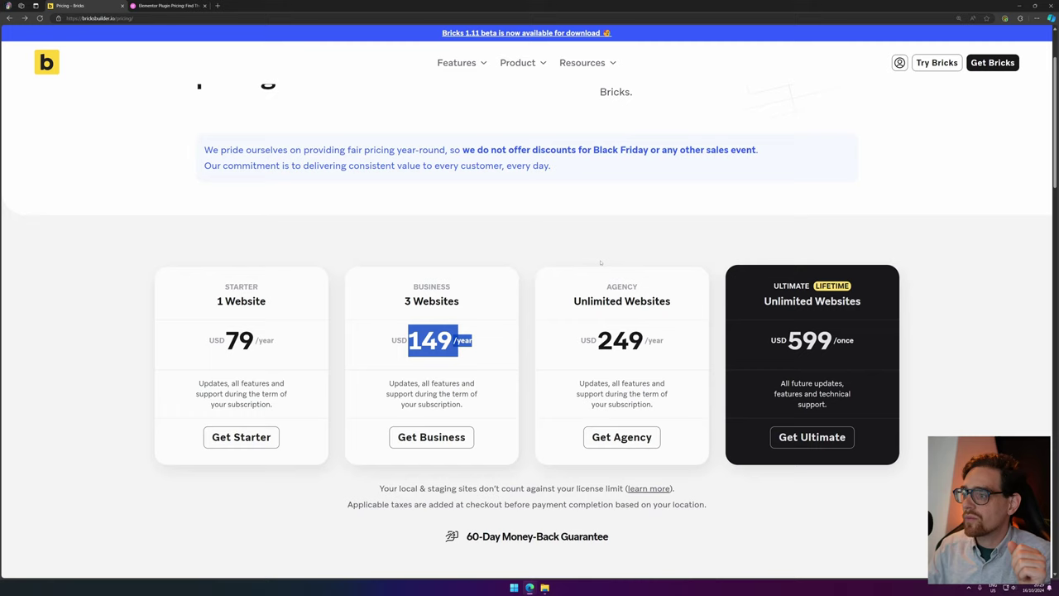
{"action": "left_click", "coordinate": [571, 303]}
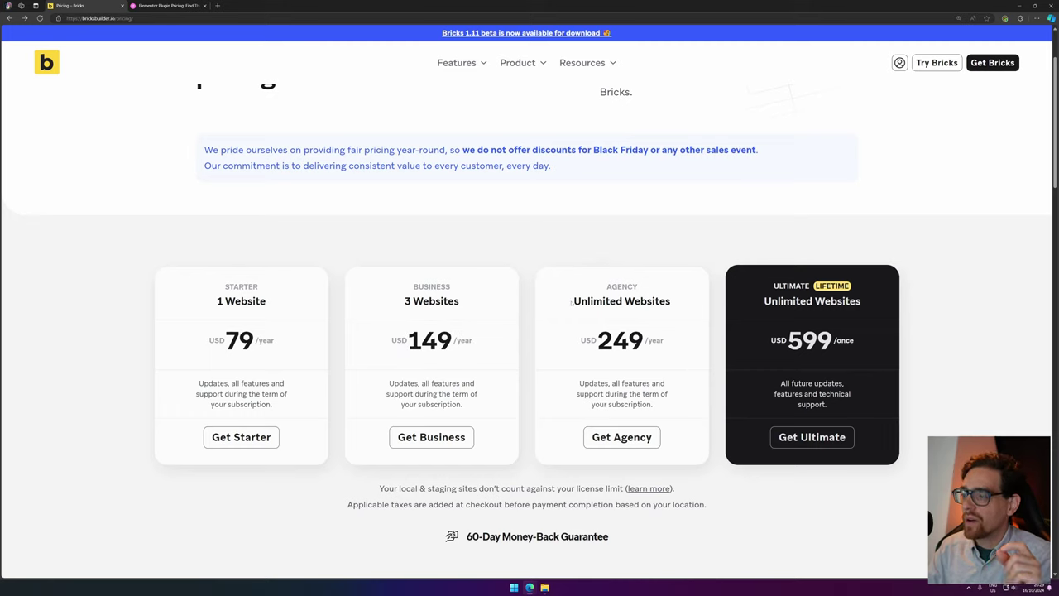
{"action": "left_click_drag", "start_coordinate": [571, 303], "coordinate": [667, 302]}
{"action": "left_click_drag", "start_coordinate": [612, 340], "coordinate": [650, 340]}
Compare Elementor Agency's €399 with the Bricks Ultimate USD 599 price, ending on the Bricks tab.
{"action": "left_click", "coordinate": [165, 5]}
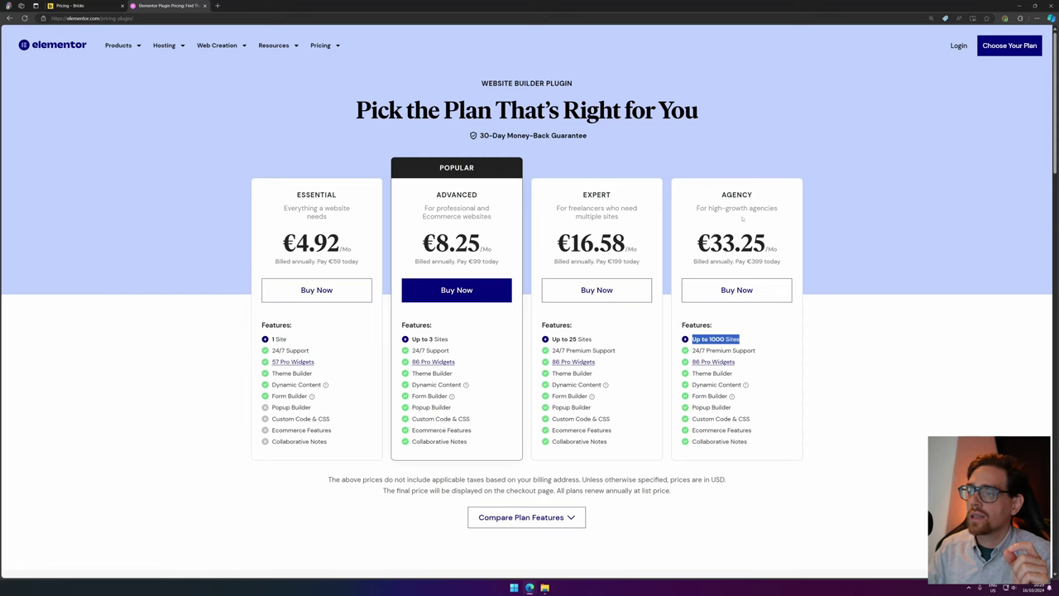
{"action": "left_click_drag", "start_coordinate": [747, 261], "coordinate": [780, 262]}
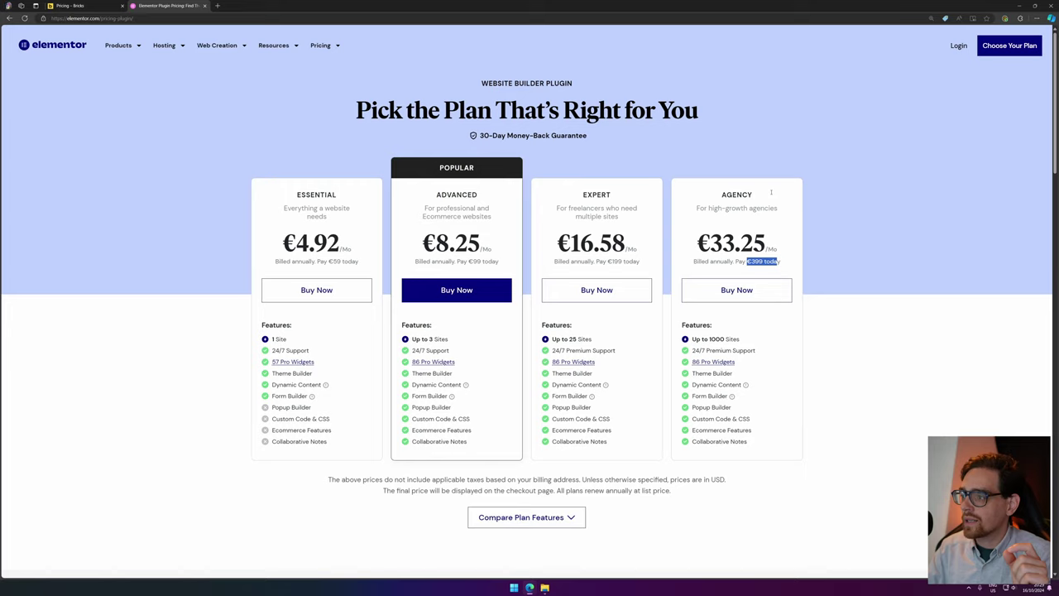
{"action": "left_click", "coordinate": [73, 5]}
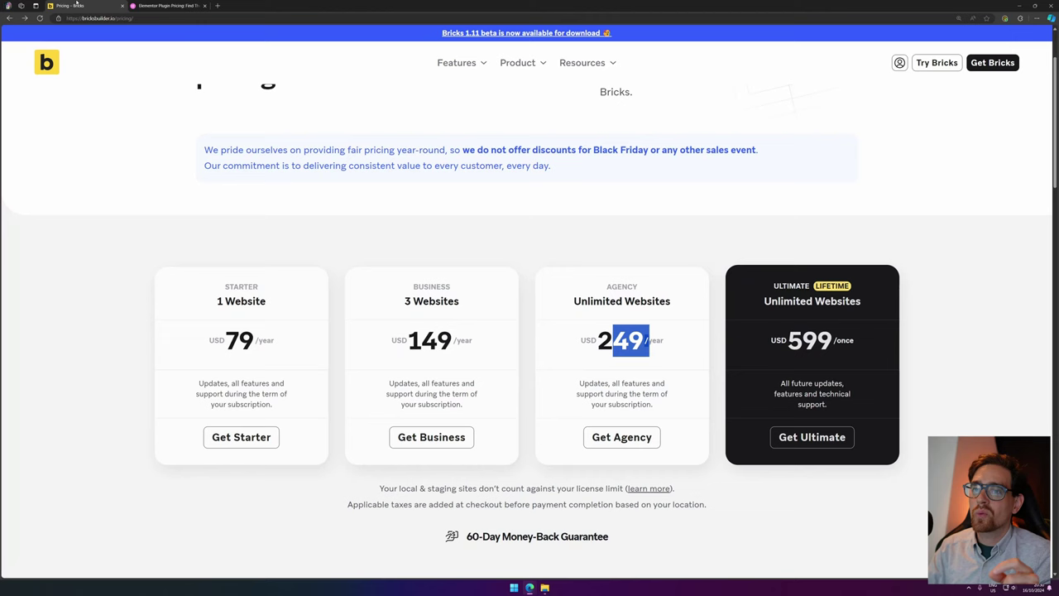
{"action": "left_click", "coordinate": [856, 346]}
{"action": "left_click_drag", "start_coordinate": [771, 340], "coordinate": [843, 342]}
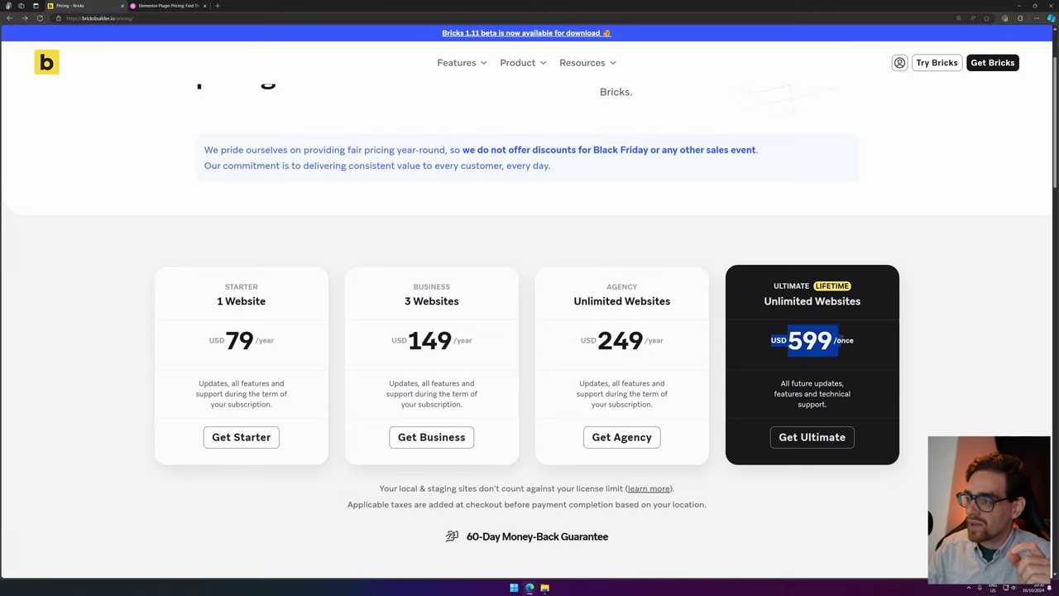
{"action": "left_click", "coordinate": [862, 348]}
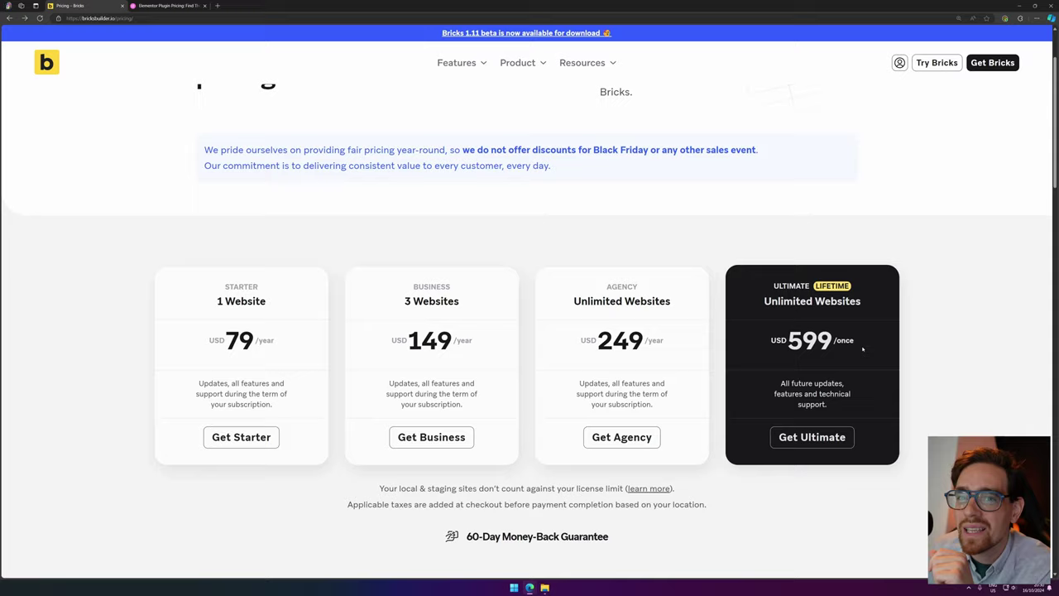
{"action": "left_click", "coordinate": [165, 5]}
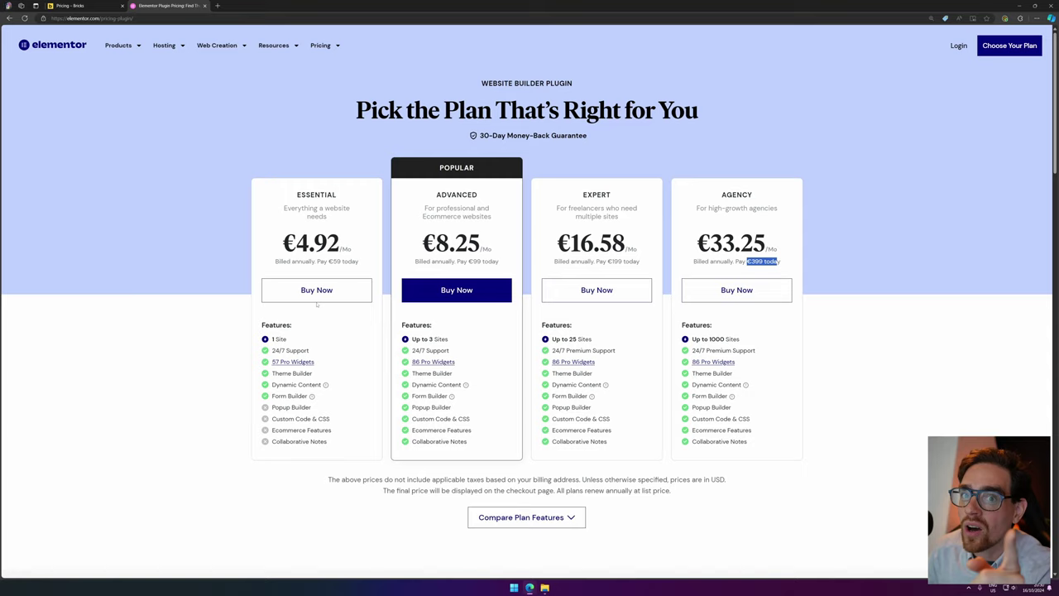
{"action": "key", "text": "ctrl+Tab"}
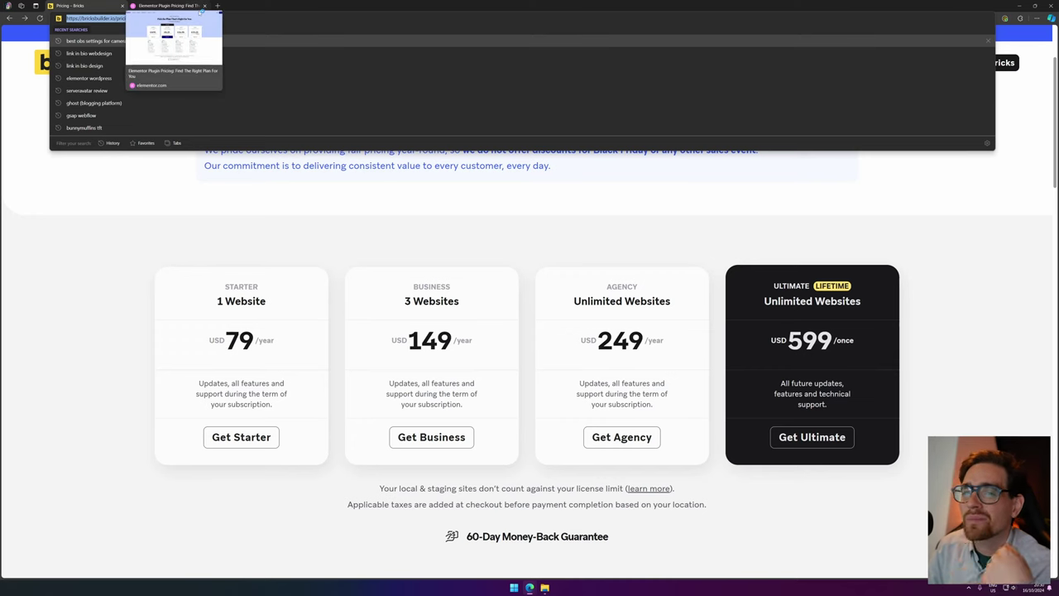
Sign up for a free Bricks playground account with the pasted e-mail address.
{"action": "left_click", "coordinate": [147, 210]}
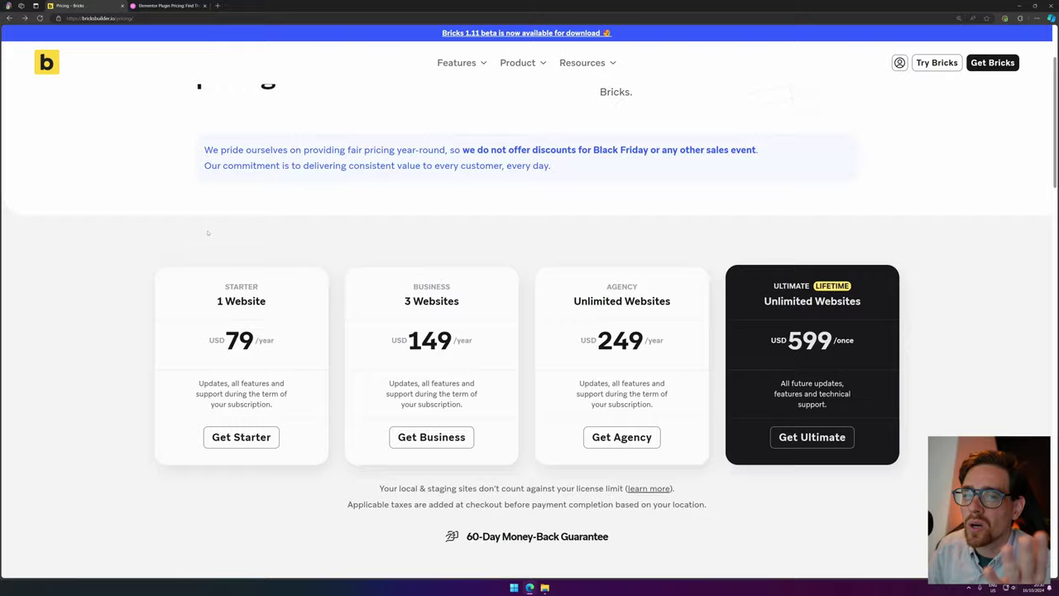
{"action": "left_click", "coordinate": [936, 62]}
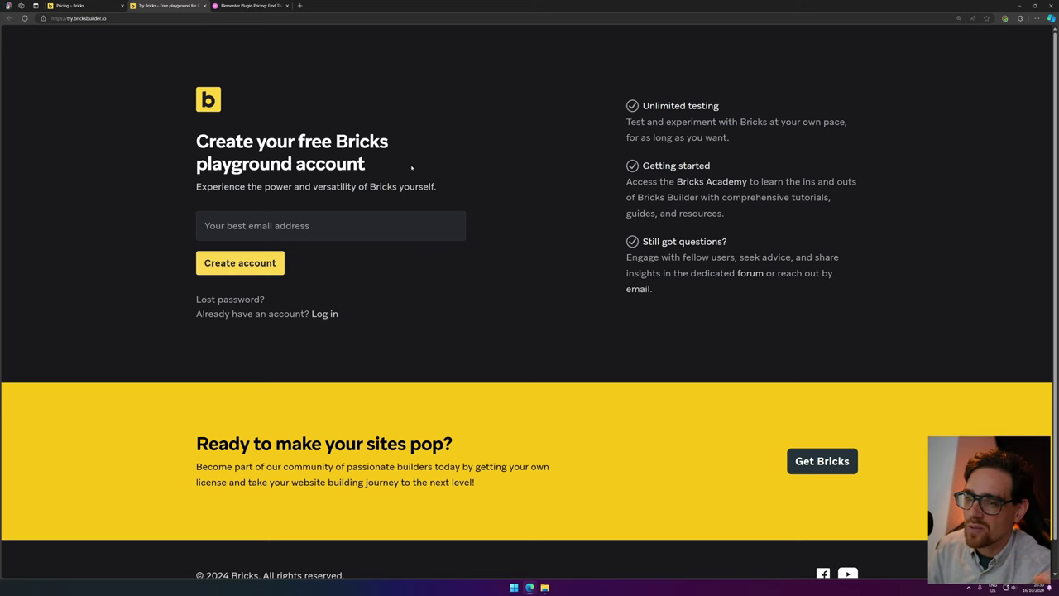
{"action": "left_click", "coordinate": [316, 229]}
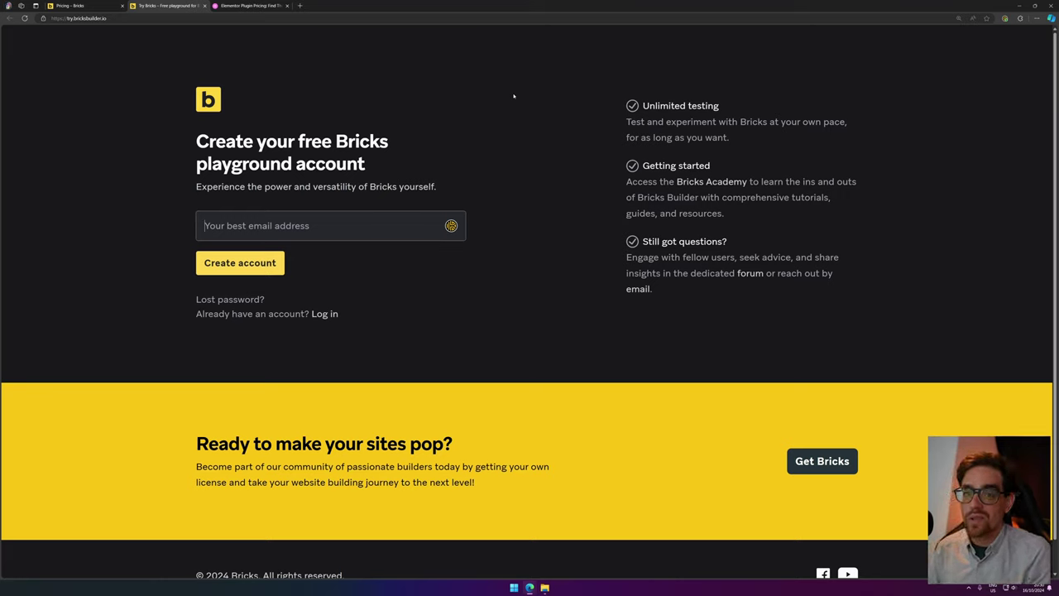
{"action": "key", "text": "ctrl+v"}
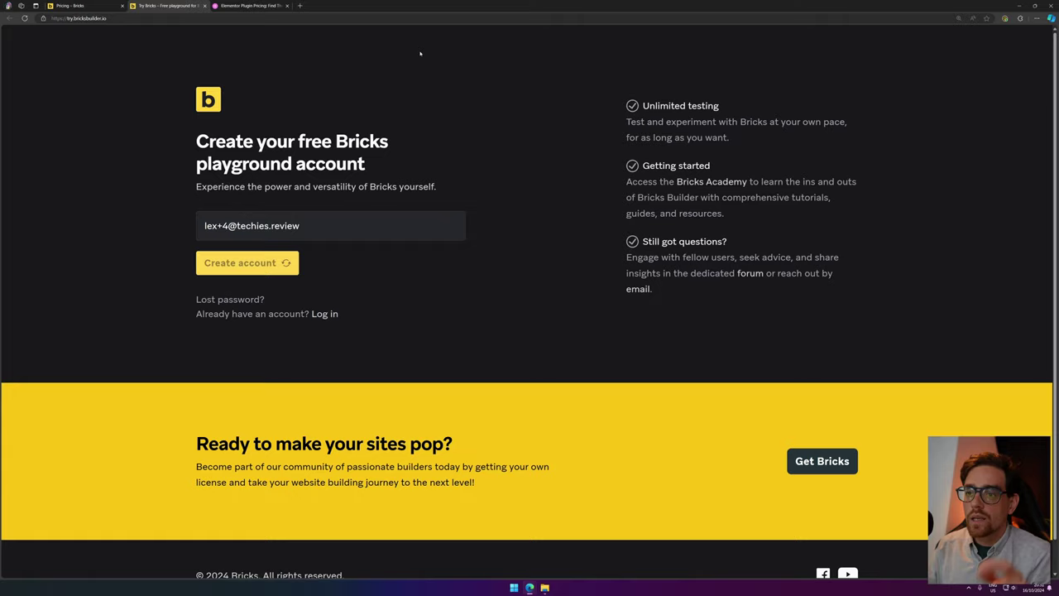
{"action": "key", "text": "Return"}
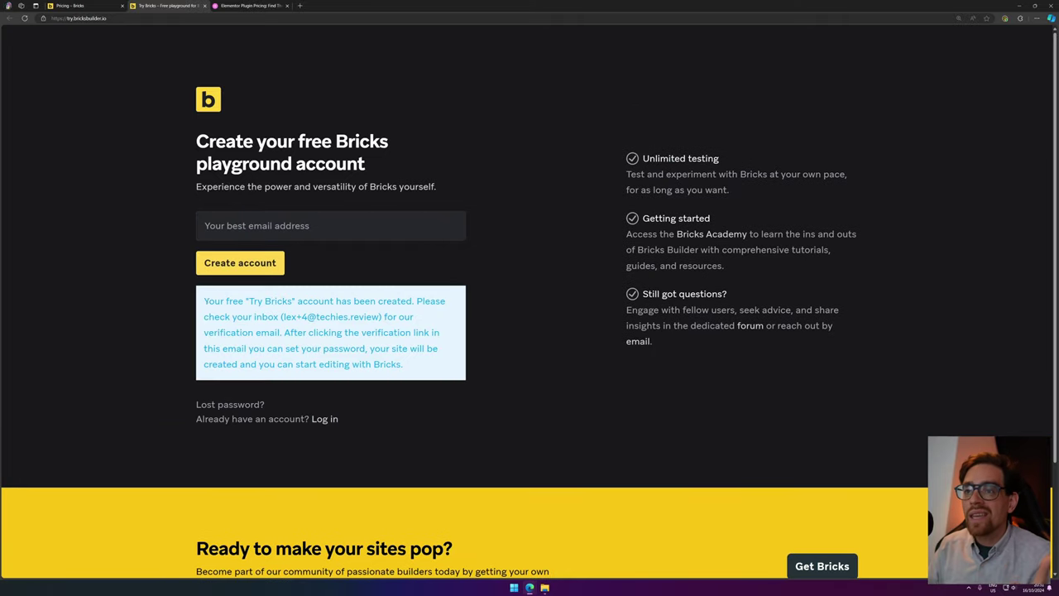
Open the Bricks verification email in Gmail and follow its verify link.
{"action": "left_click", "coordinate": [299, 5]}
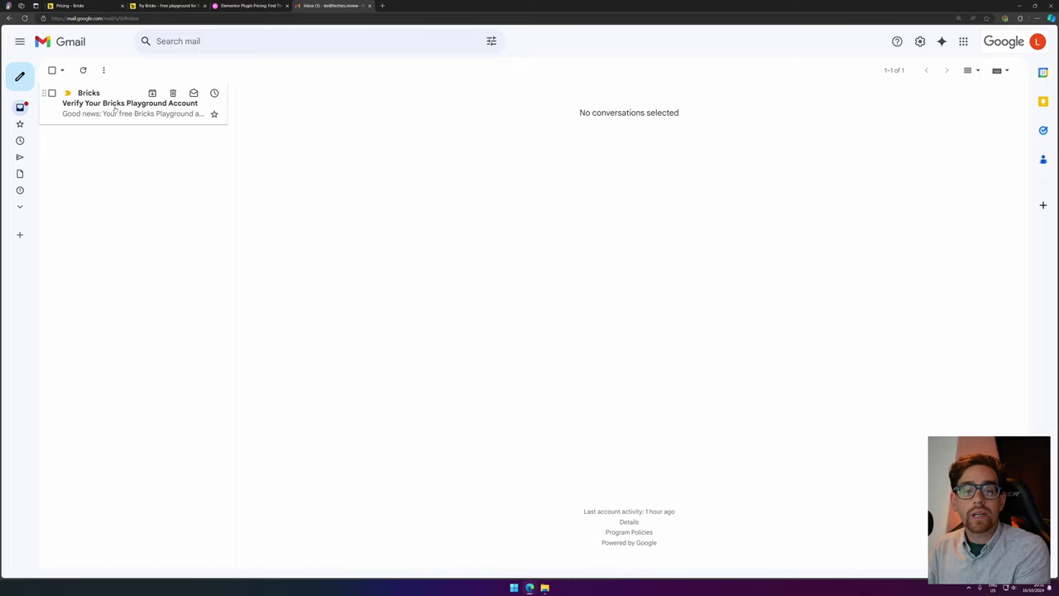
{"action": "left_click", "coordinate": [115, 108]}
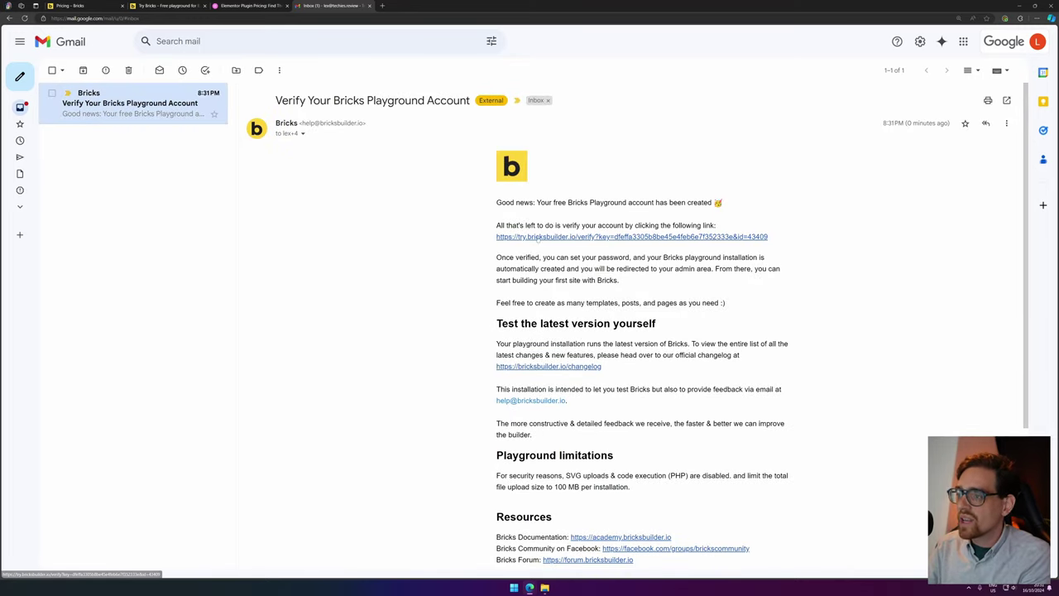
{"action": "left_click", "coordinate": [664, 237]}
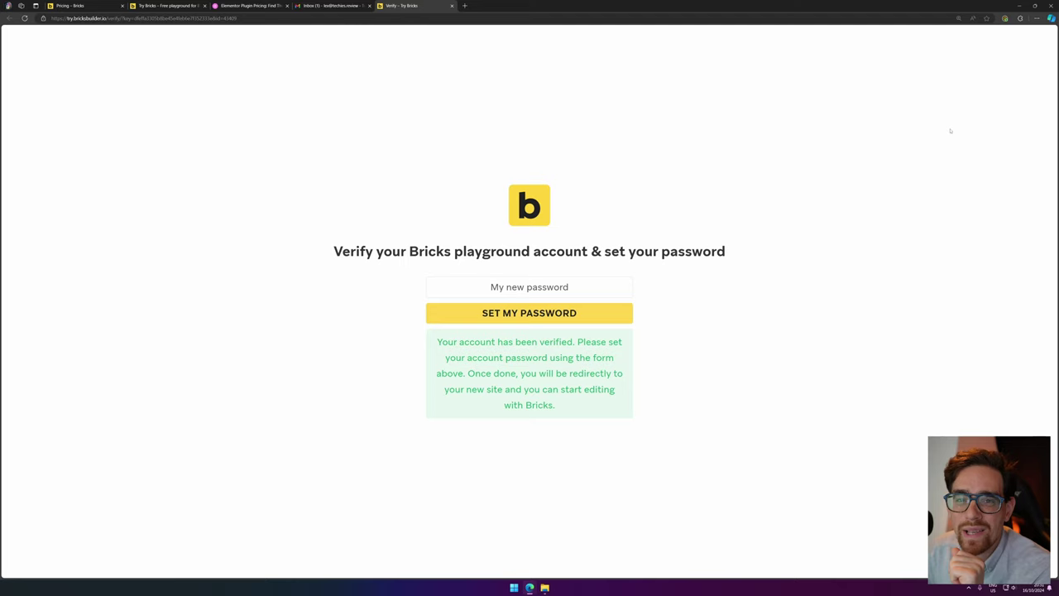
Paste the new account password into the My new password field.
{"action": "left_click", "coordinate": [625, 294]}
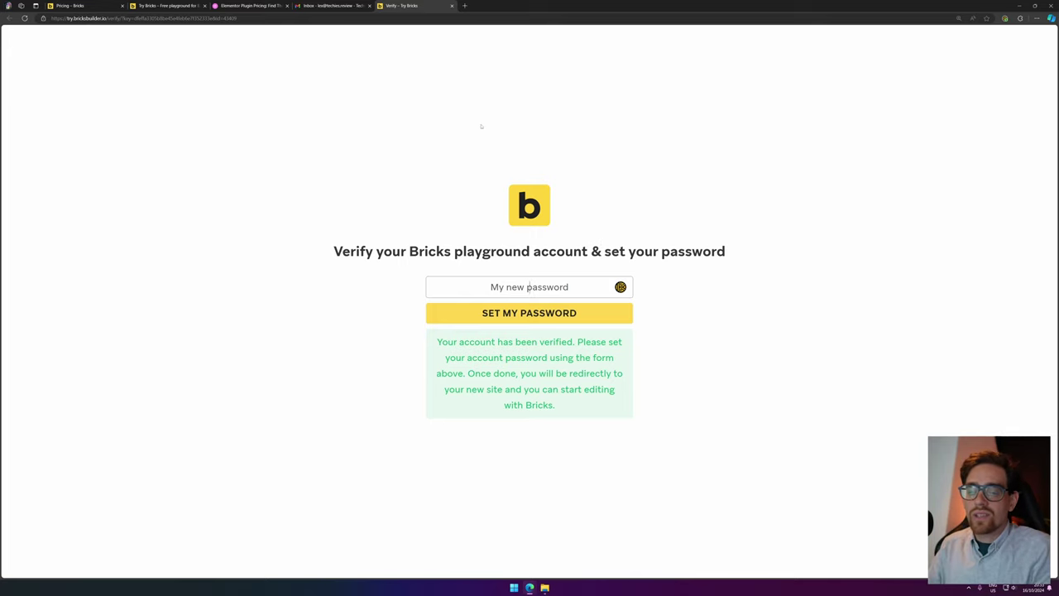
{"action": "key", "text": "ctrl+v"}
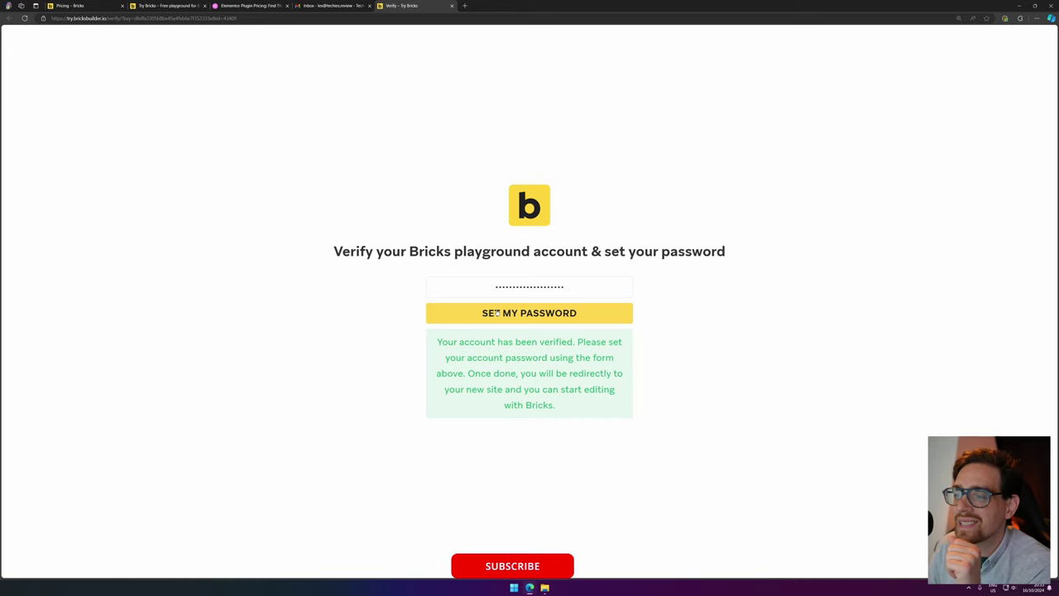
Submit the new password and view the Bricks Getting Started page.
{"action": "left_click", "coordinate": [494, 312]}
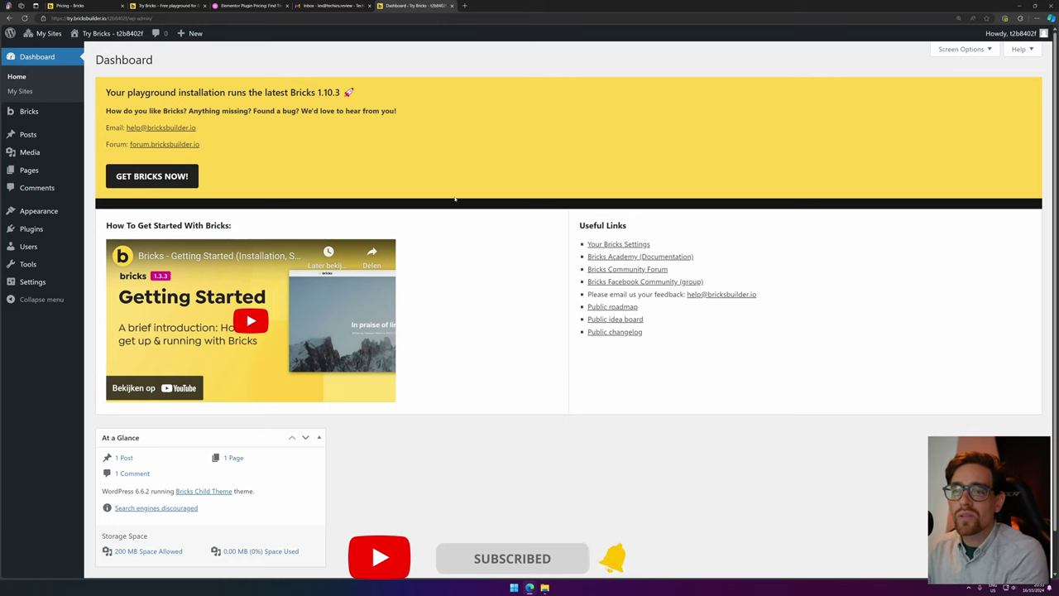
{"action": "mouse_move", "coordinate": [31, 111]}
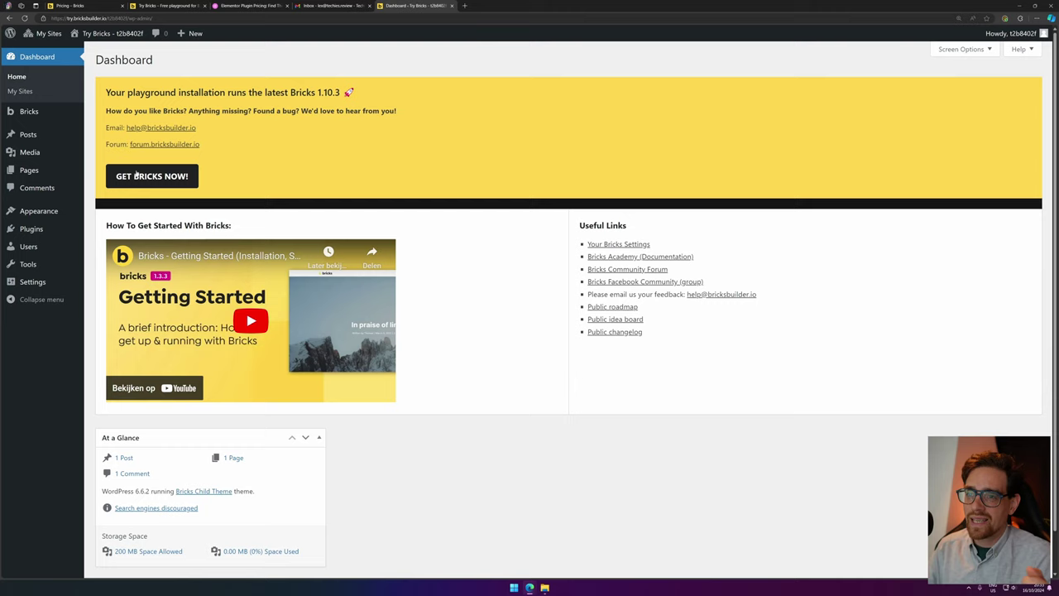
{"action": "left_click", "coordinate": [111, 111]}
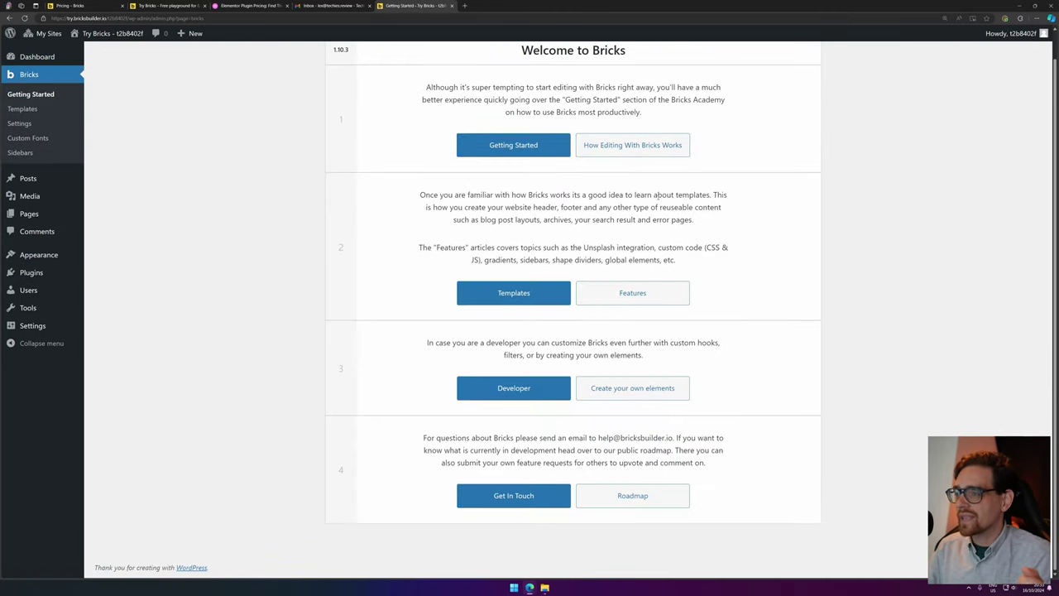
{"action": "scroll", "coordinate": [553, 246], "scroll_direction": "up", "scroll_amount": 1}
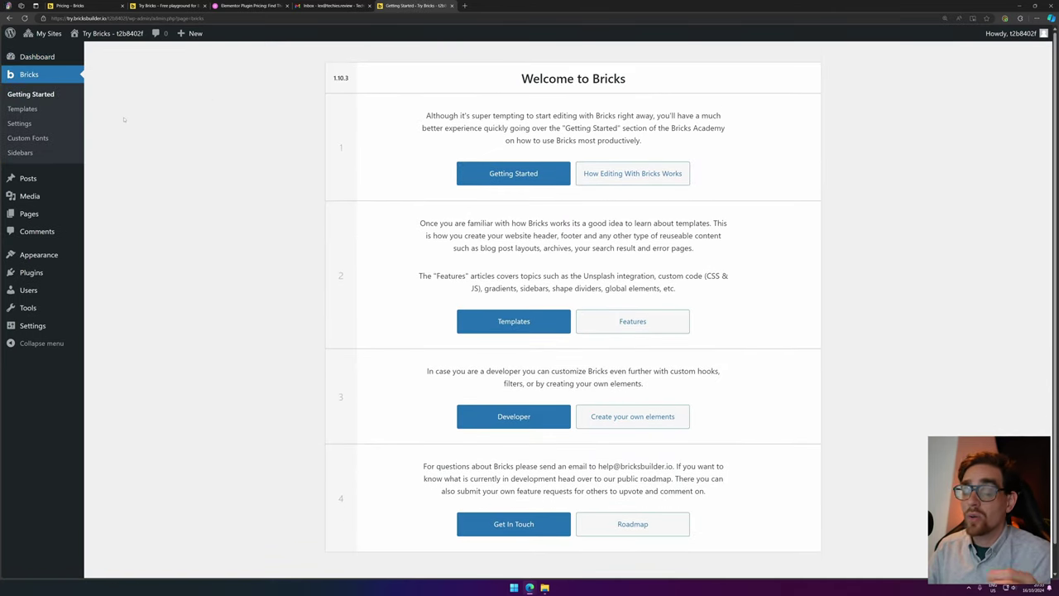
Open the Bricks Templates list, passing through Settings and back.
{"action": "left_click", "coordinate": [47, 114]}
{"action": "left_click", "coordinate": [33, 126]}
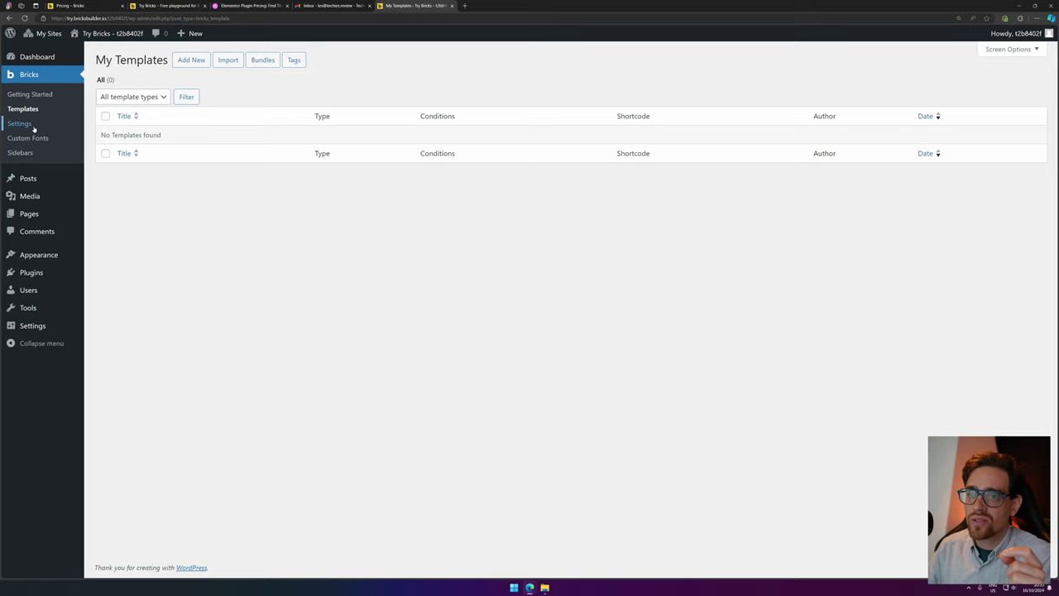
{"action": "left_click", "coordinate": [28, 110]}
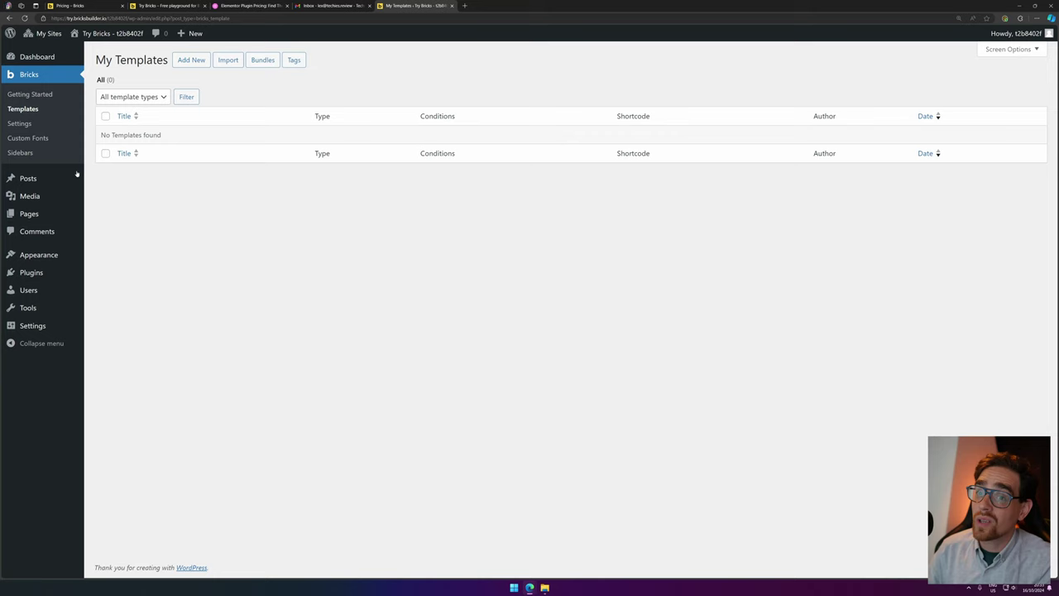
Open Bricks Settings, look over the SVG upload roles, and show the Custom code tab.
{"action": "left_click", "coordinate": [20, 124]}
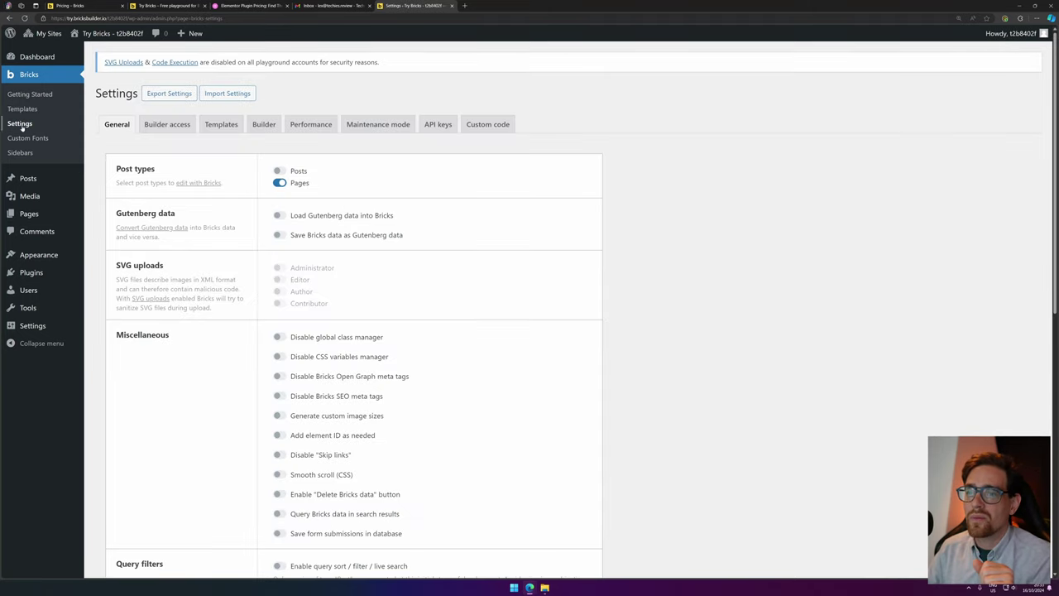
{"action": "scroll", "coordinate": [379, 264], "scroll_direction": "down", "scroll_amount": 1}
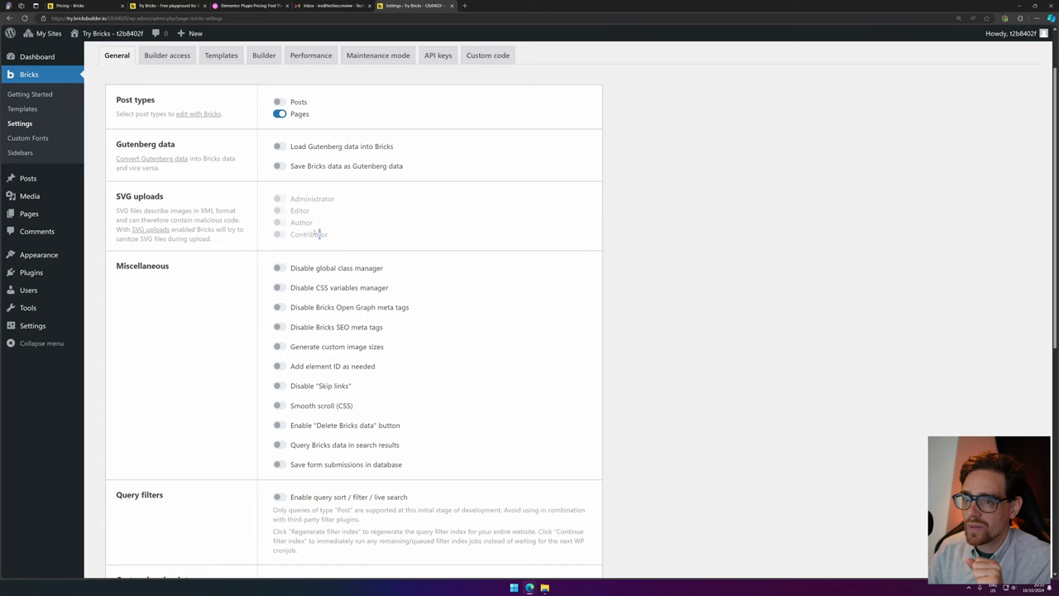
{"action": "left_click_drag", "start_coordinate": [317, 234], "coordinate": [378, 207]}
{"action": "left_click", "coordinate": [407, 219]}
{"action": "scroll", "coordinate": [273, 157], "scroll_direction": "up", "scroll_amount": 1}
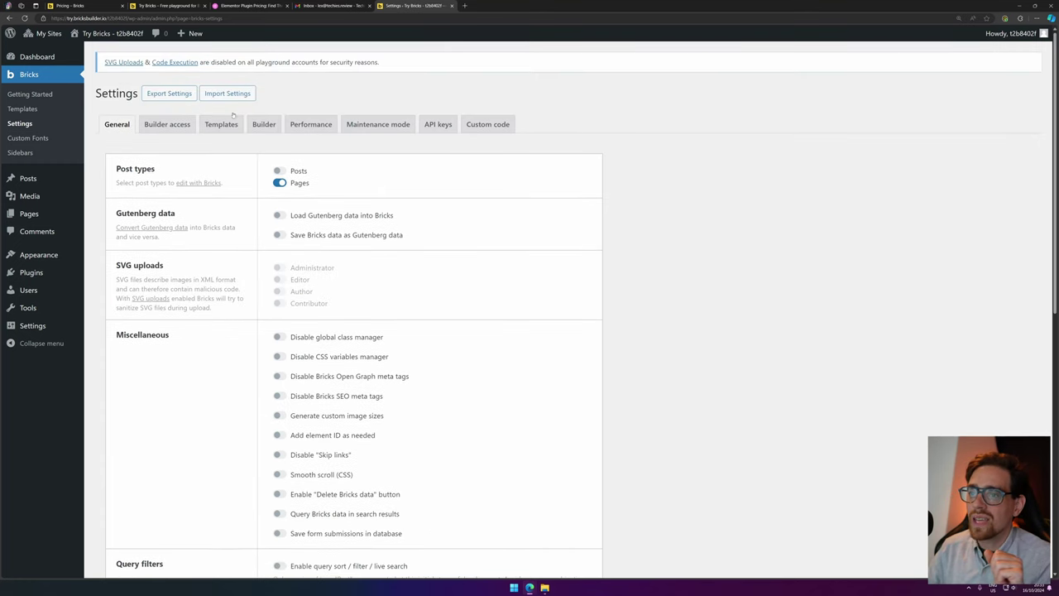
{"action": "left_click", "coordinate": [488, 122]}
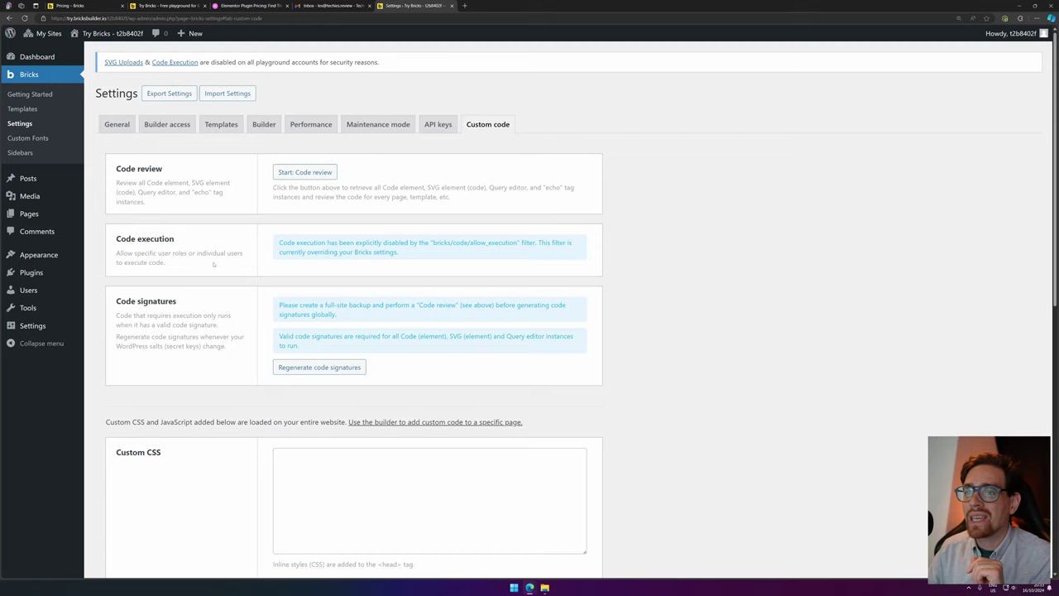
View the empty Custom Fonts and Sidebars pages, then return to Bricks Settings.
{"action": "left_click", "coordinate": [27, 139]}
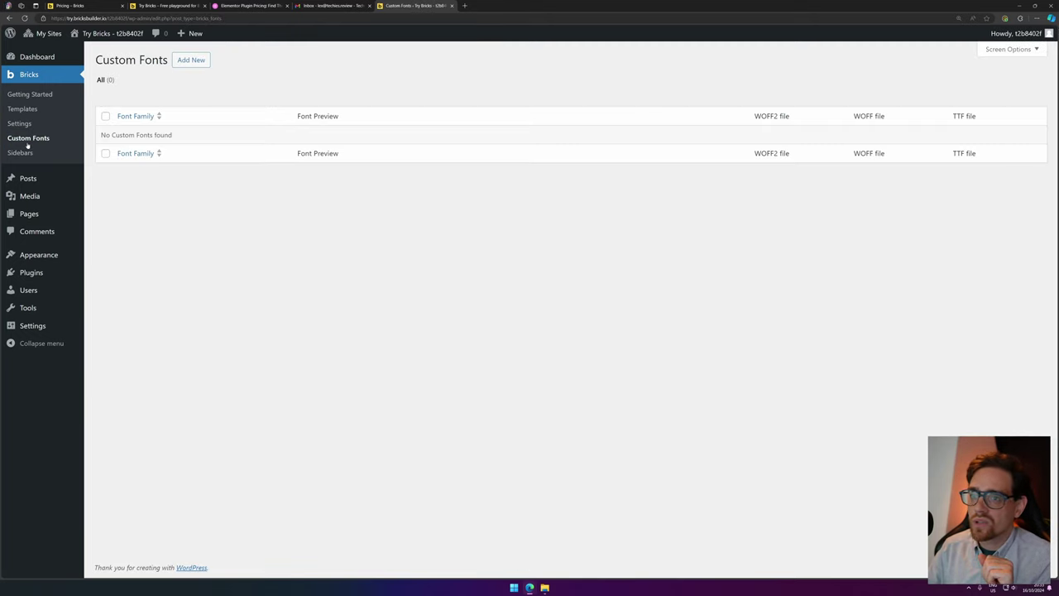
{"action": "left_click", "coordinate": [31, 152]}
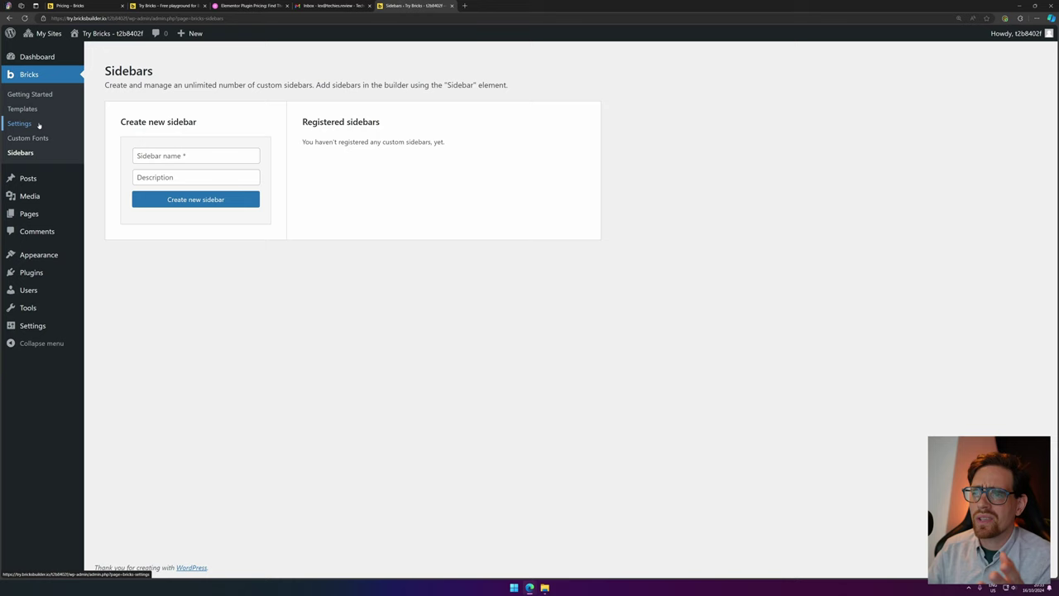
{"action": "left_click", "coordinate": [20, 124]}
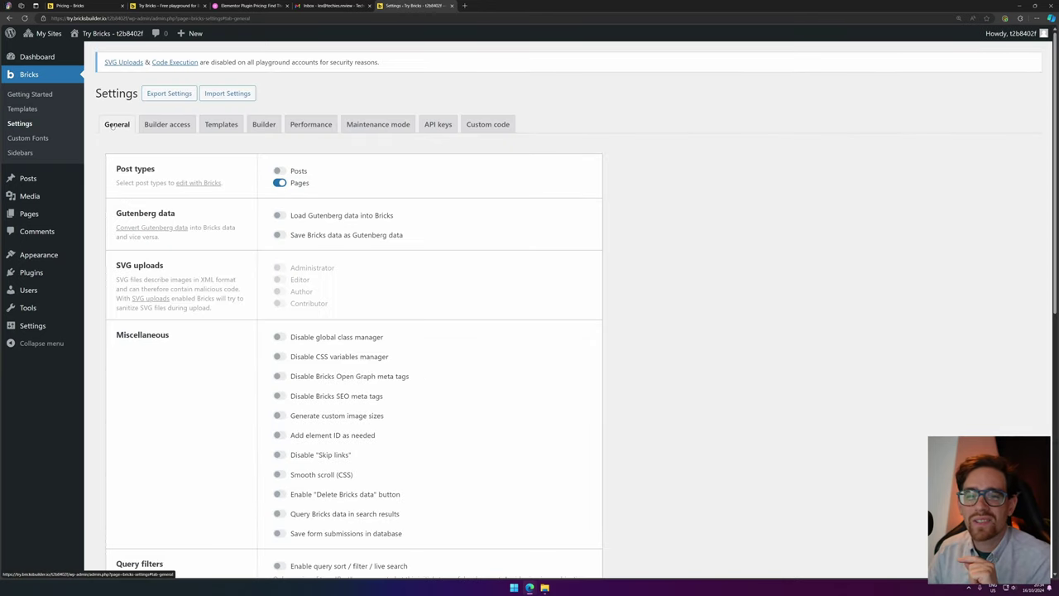
Enable Bricks editing for Posts and review the Gutenberg data and Miscellaneous options.
{"action": "left_click", "coordinate": [282, 171]}
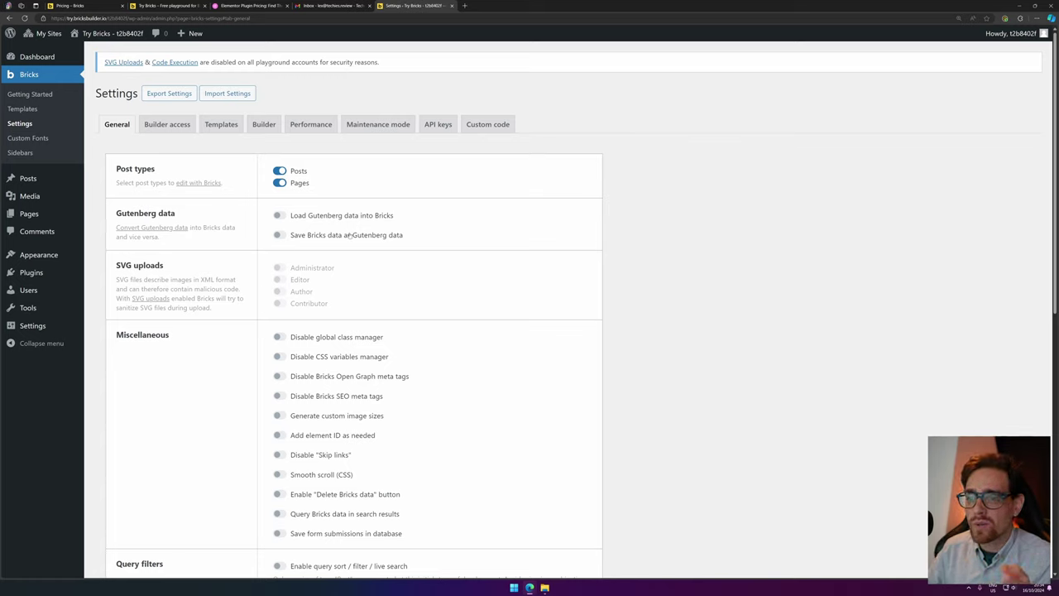
{"action": "left_click_drag", "start_coordinate": [404, 235], "coordinate": [261, 211]}
{"action": "left_click", "coordinate": [574, 203]}
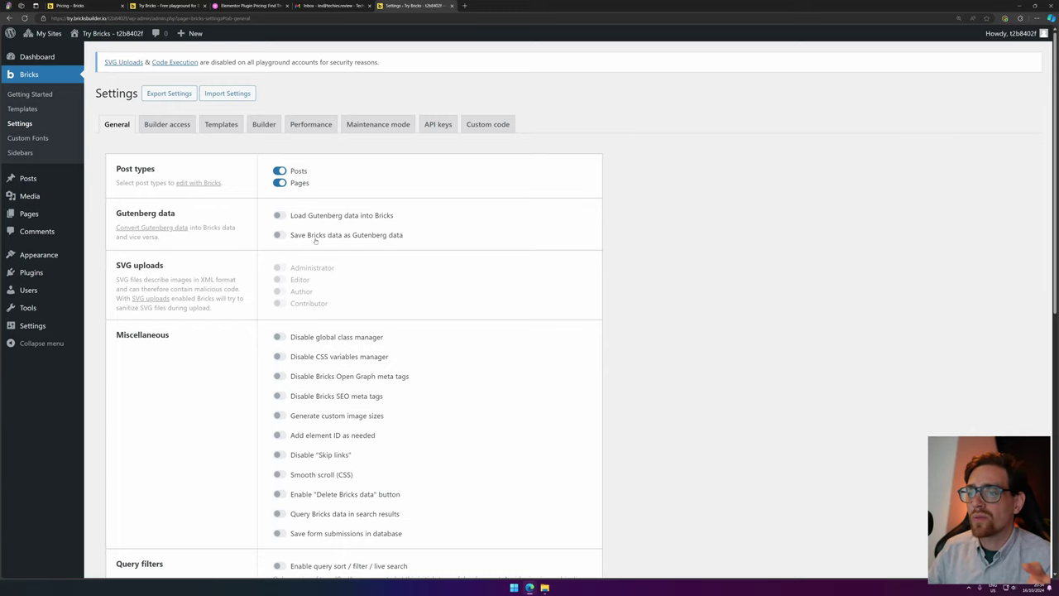
{"action": "scroll", "coordinate": [487, 234], "scroll_direction": "down", "scroll_amount": 2}
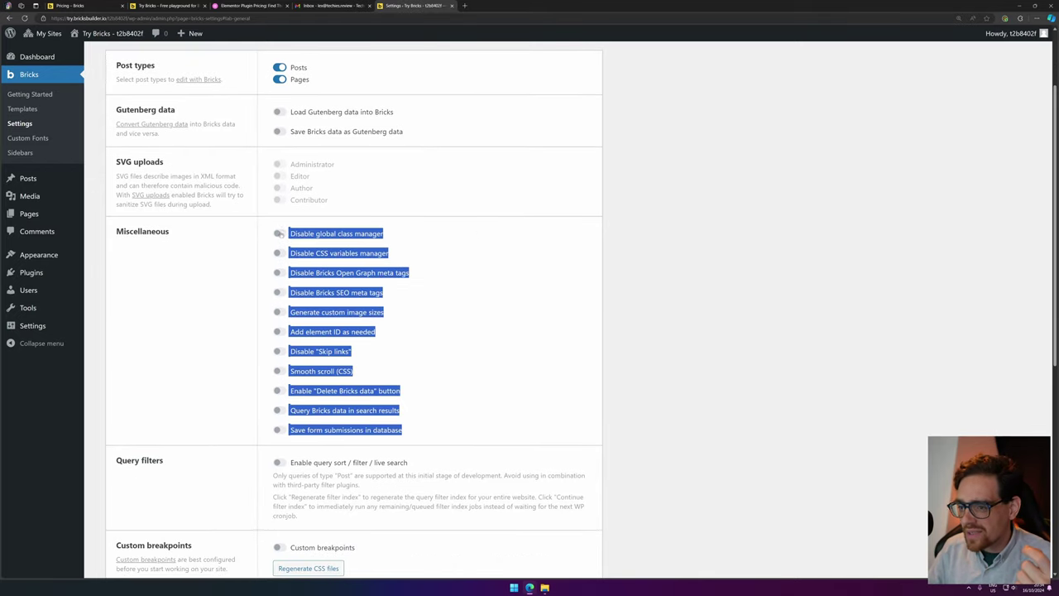
{"action": "left_click_drag", "start_coordinate": [279, 234], "coordinate": [545, 289]}
{"action": "left_click", "coordinate": [548, 292]}
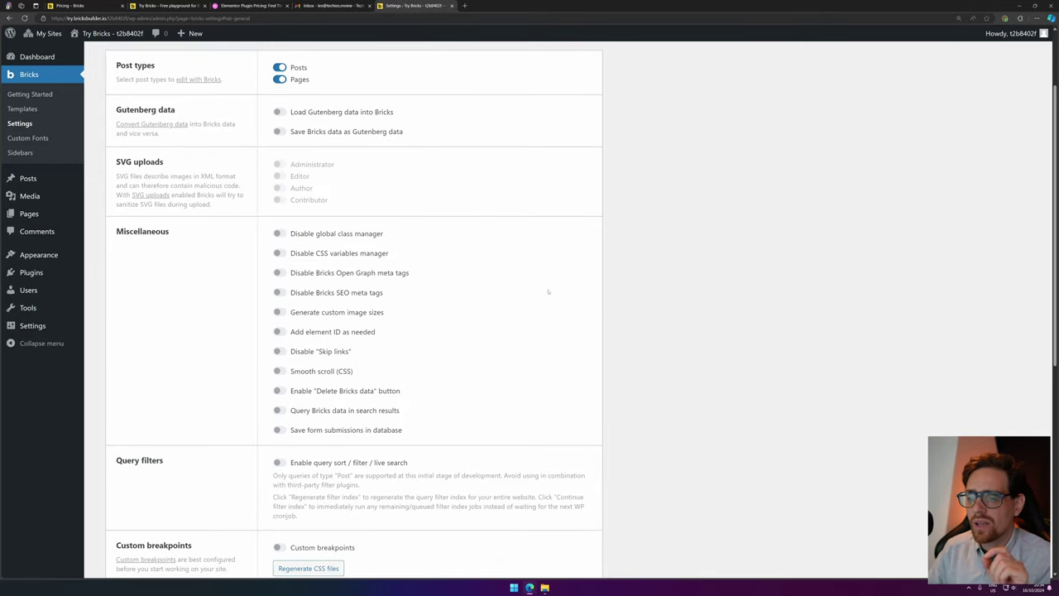
{"action": "scroll", "coordinate": [548, 292], "scroll_direction": "down", "scroll_amount": 2}
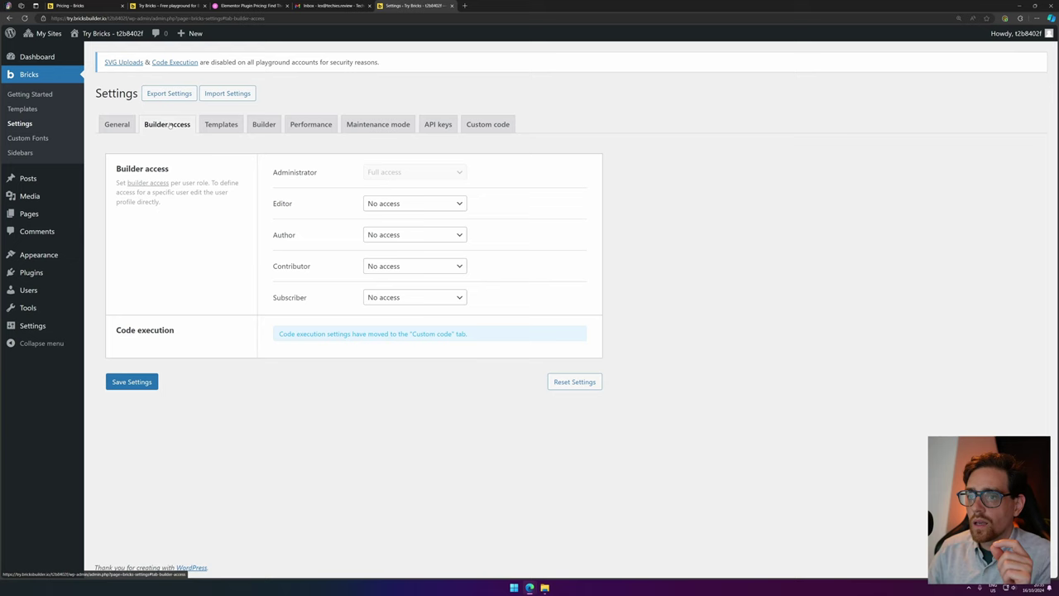
On the Templates tab, switch on Template screenshots and the Template thumbnail column.
{"action": "left_click", "coordinate": [221, 124]}
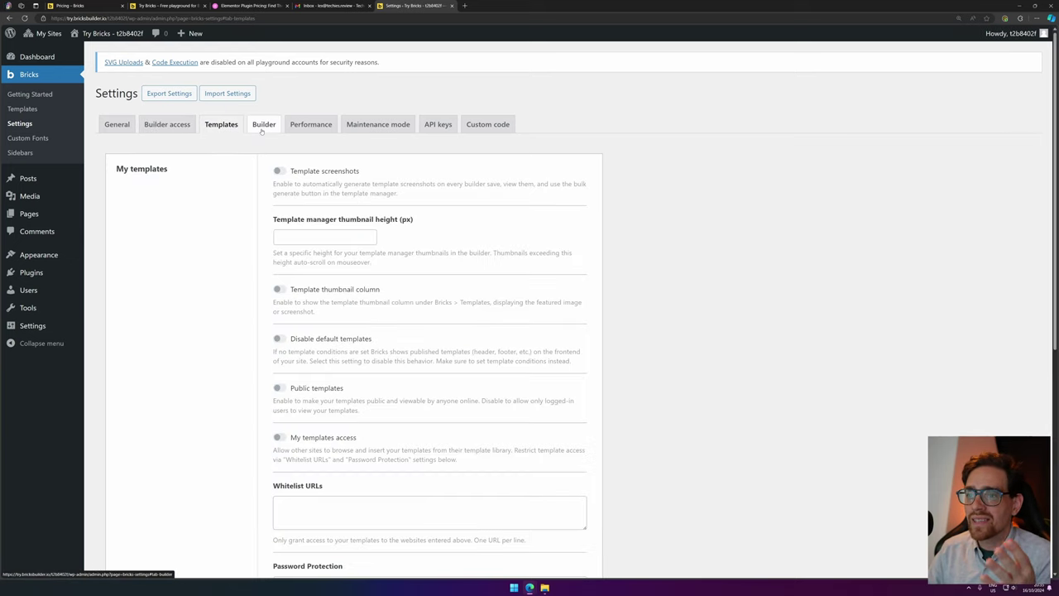
{"action": "left_click", "coordinate": [296, 174]}
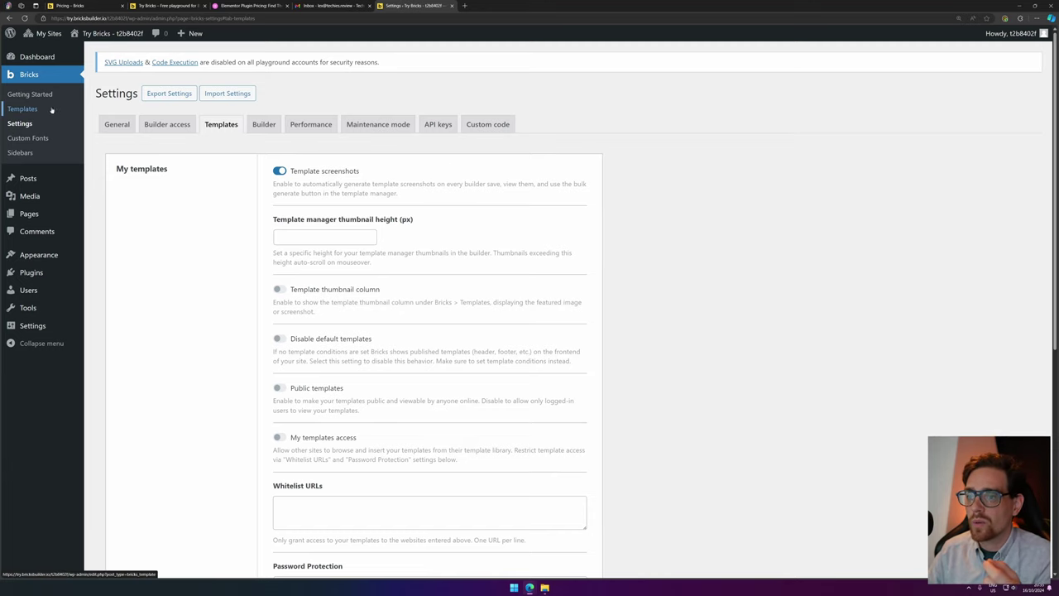
{"action": "scroll", "coordinate": [274, 220], "scroll_direction": "down", "scroll_amount": 1}
{"action": "left_click", "coordinate": [281, 221]}
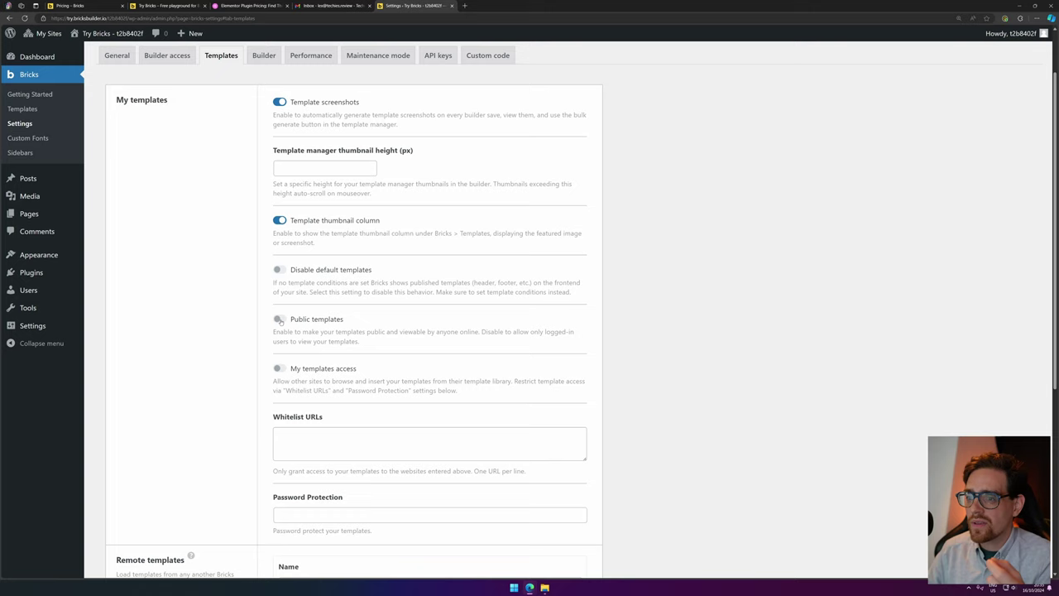
{"action": "scroll", "coordinate": [229, 378], "scroll_direction": "up", "scroll_amount": 1}
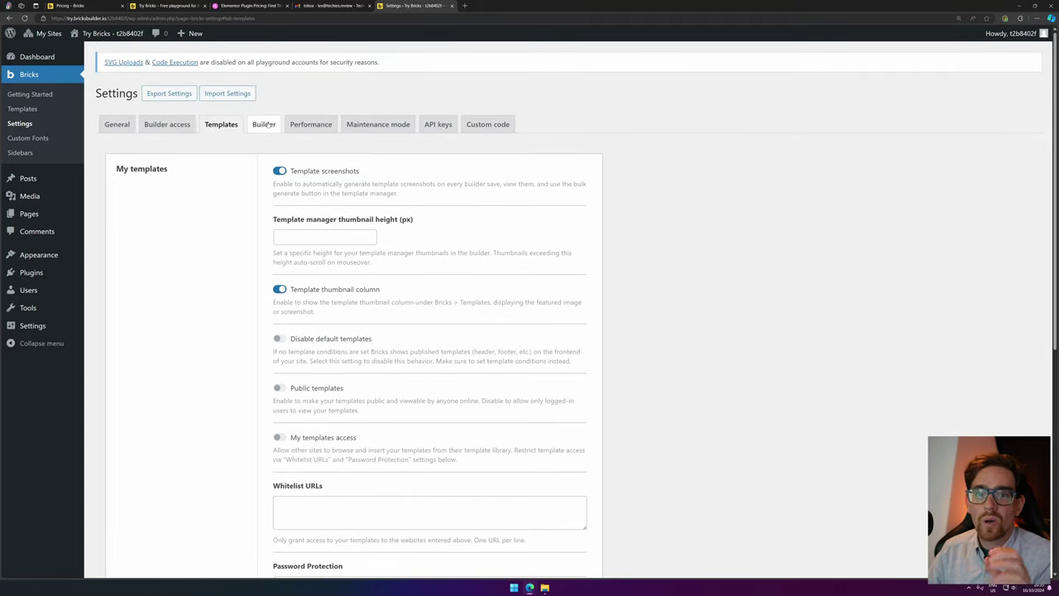
On the Builder tab, set the toolbar logo link to Edit in WordPress.
{"action": "left_click", "coordinate": [265, 125]}
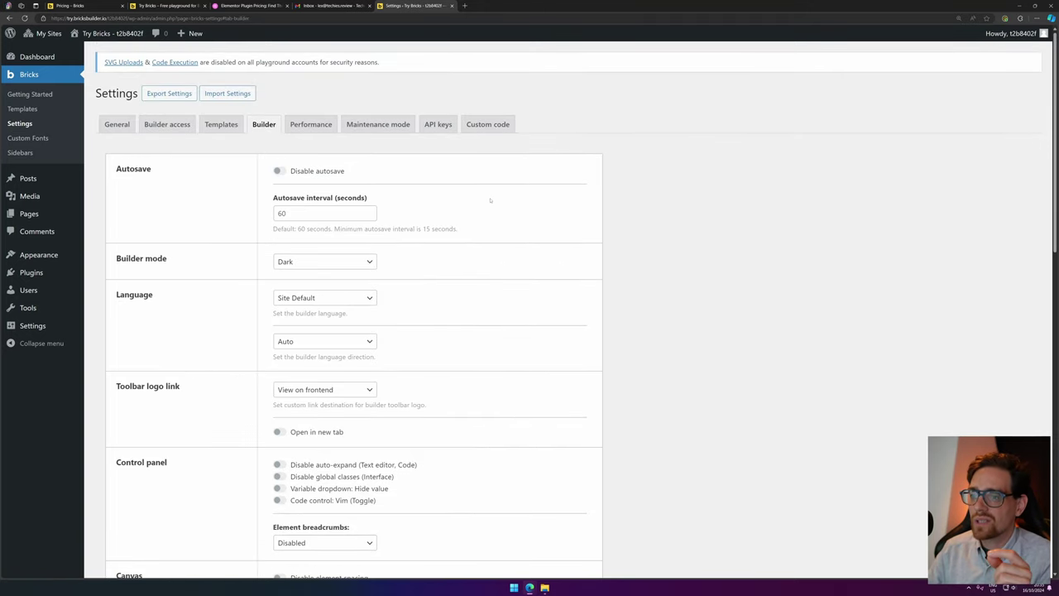
{"action": "scroll", "coordinate": [489, 199], "scroll_direction": "down", "scroll_amount": 5}
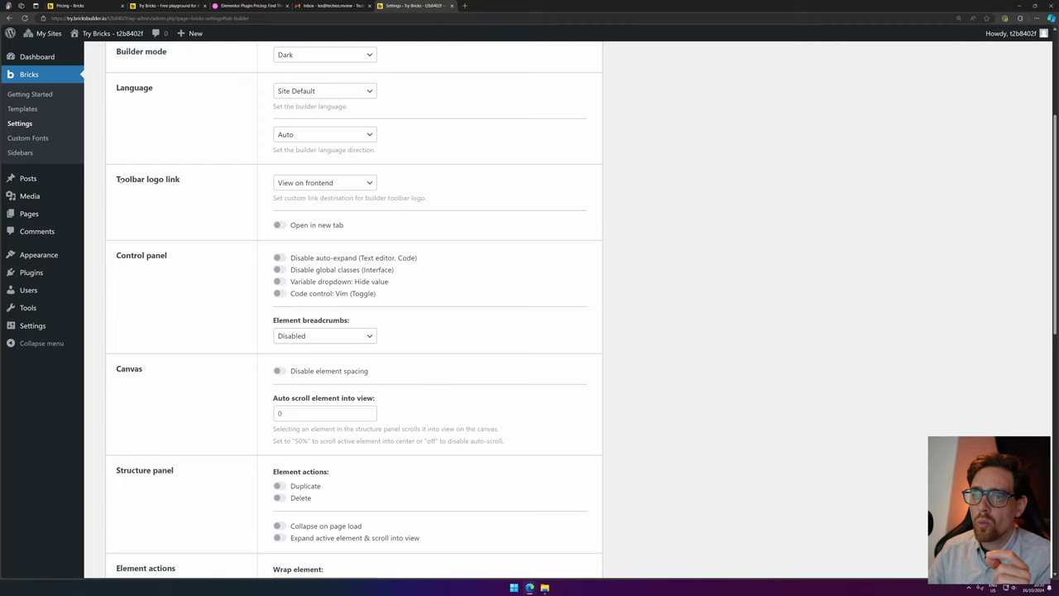
{"action": "left_click", "coordinate": [305, 182]}
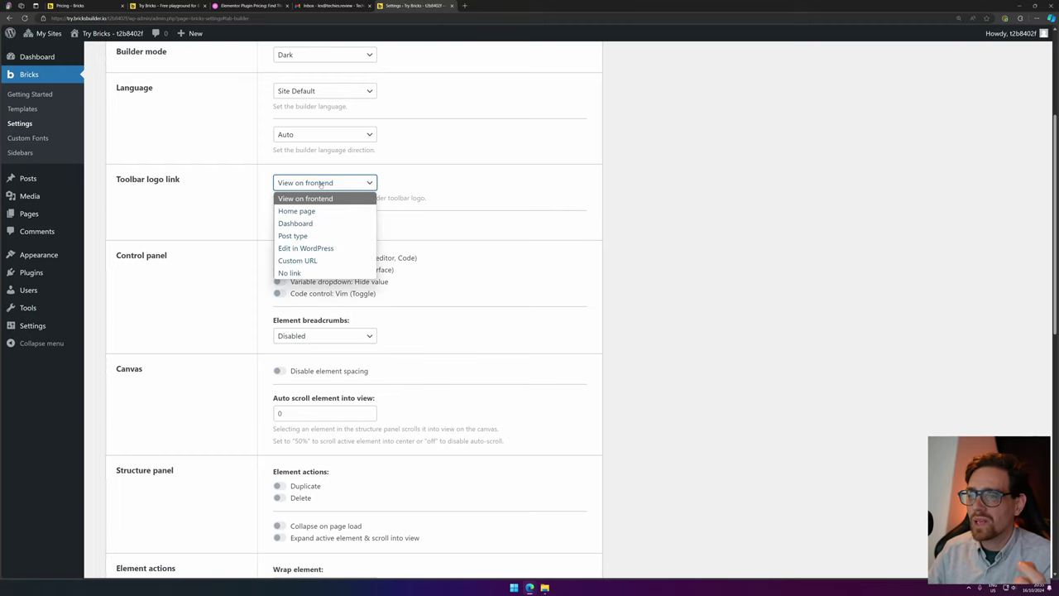
{"action": "left_click", "coordinate": [304, 248]}
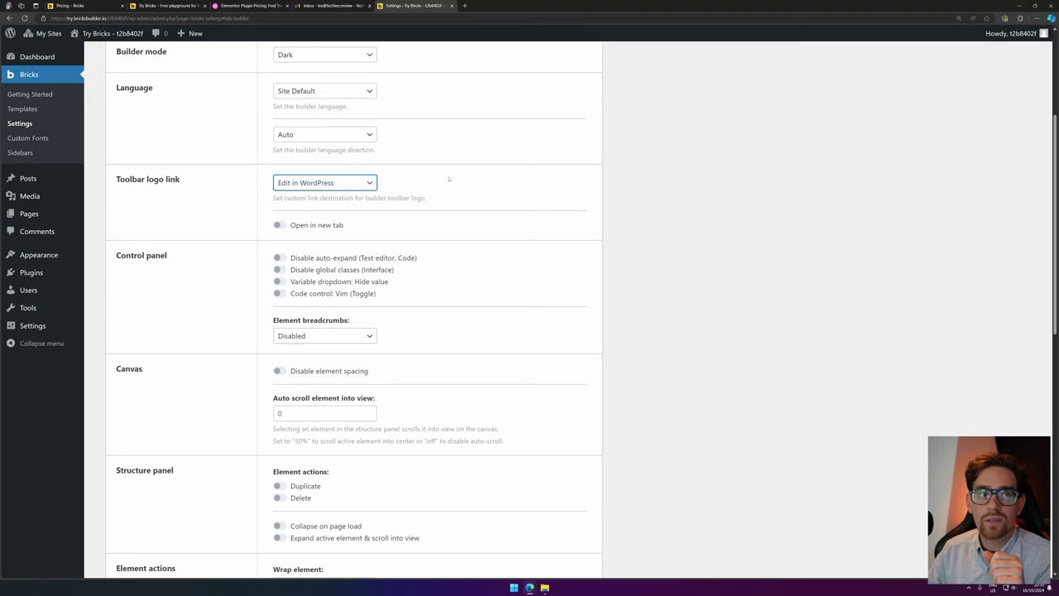
Turn on Duplicate and Delete actions, expand active element, and Sync global classes.
{"action": "scroll", "coordinate": [448, 178], "scroll_direction": "down", "scroll_amount": 3}
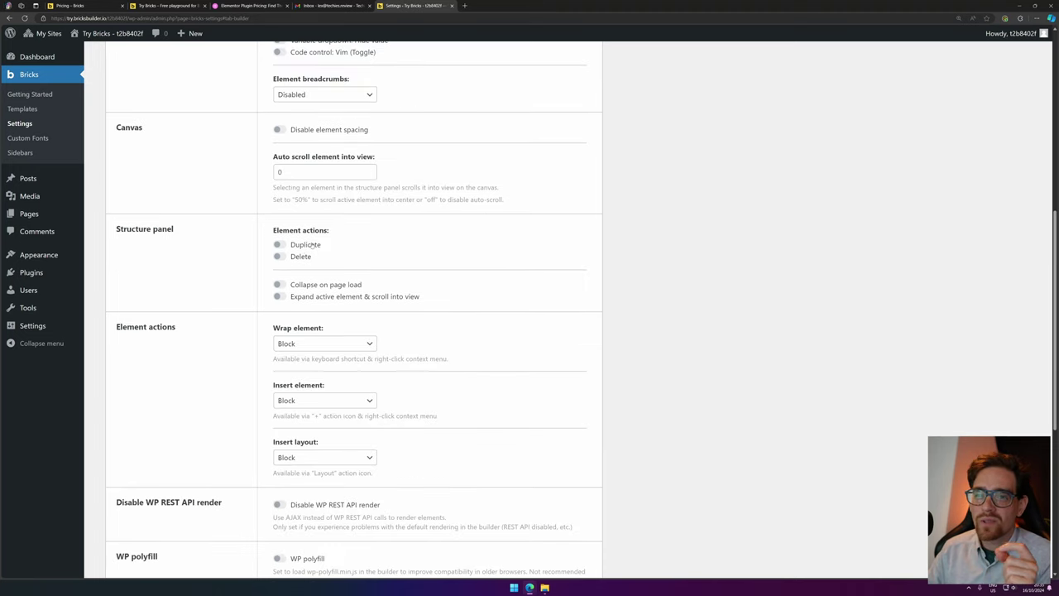
{"action": "left_click", "coordinate": [315, 245]}
{"action": "left_click", "coordinate": [301, 258]}
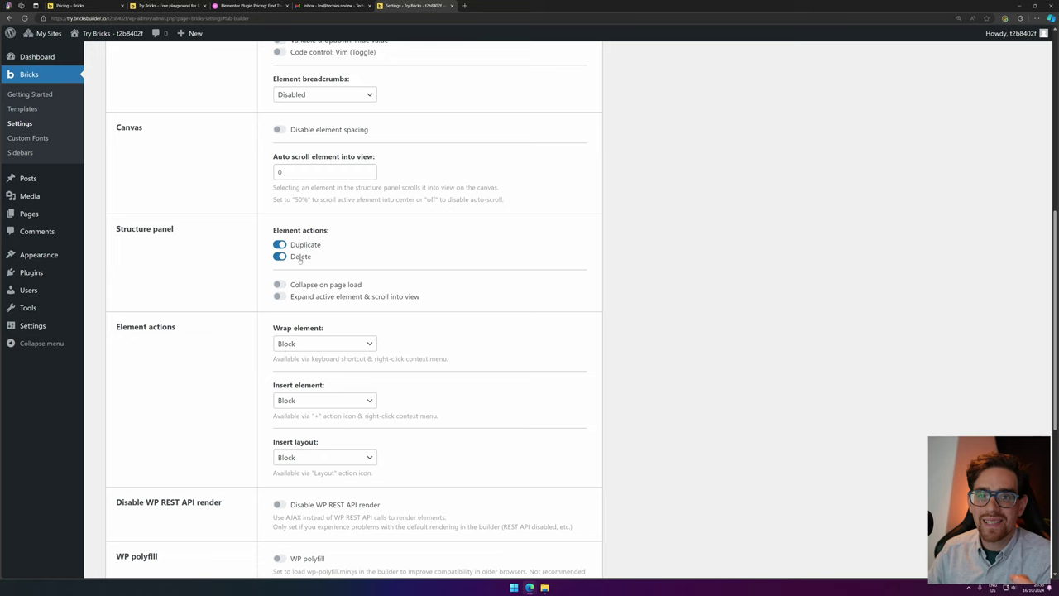
{"action": "scroll", "coordinate": [419, 251], "scroll_direction": "down", "scroll_amount": 1}
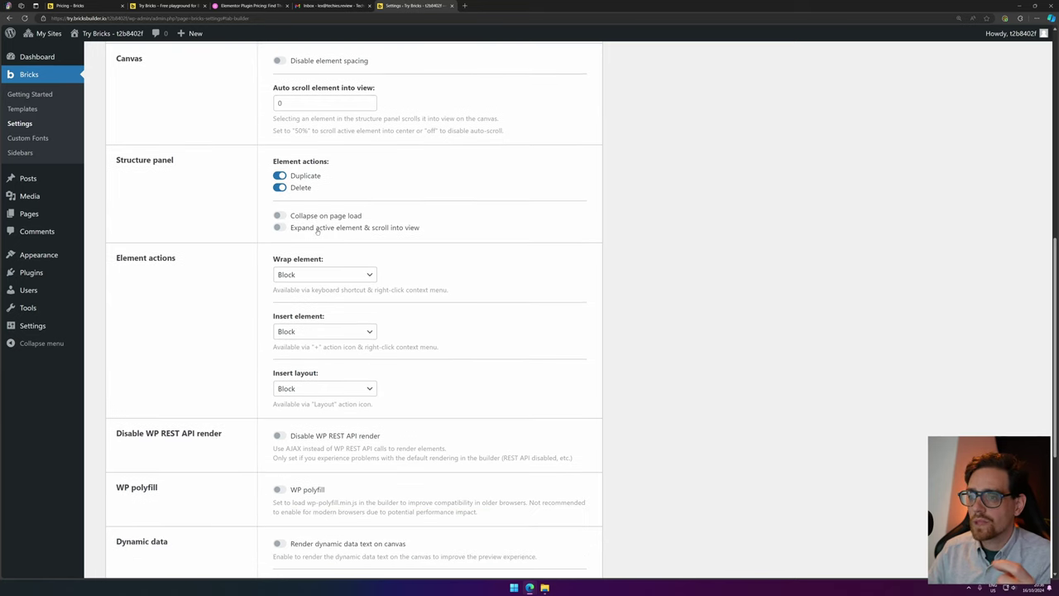
{"action": "left_click", "coordinate": [318, 229]}
{"action": "scroll", "coordinate": [318, 232], "scroll_direction": "down", "scroll_amount": 4}
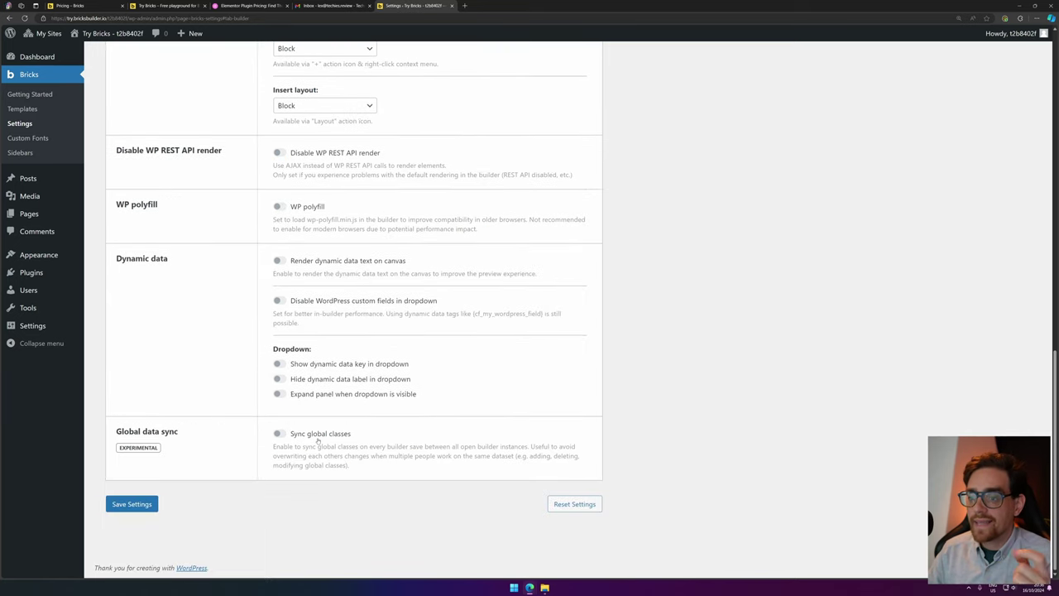
{"action": "left_click", "coordinate": [319, 435]}
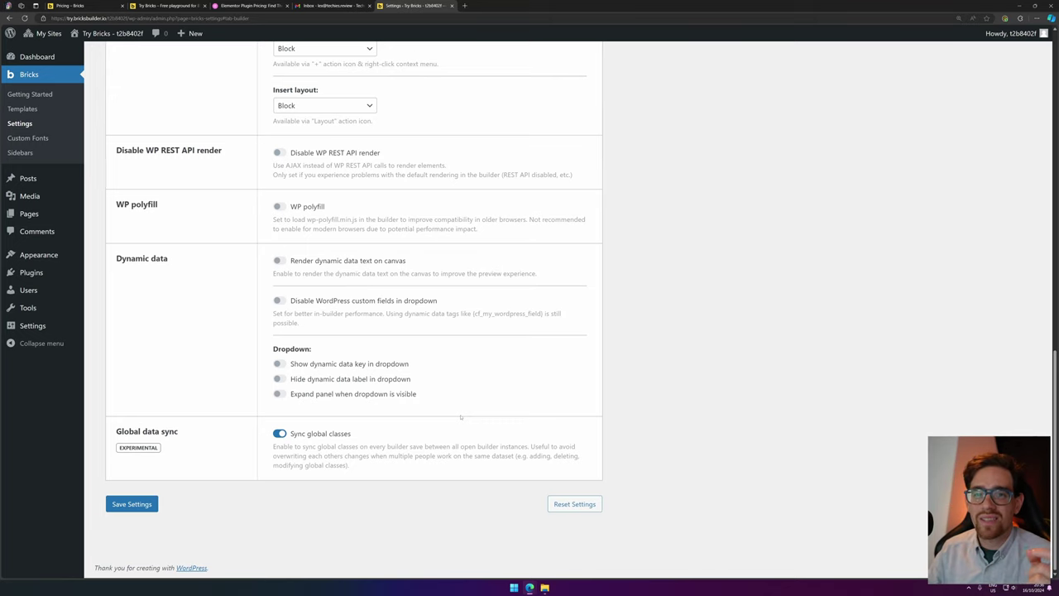
{"action": "scroll", "coordinate": [456, 380], "scroll_direction": "up", "scroll_amount": 15}
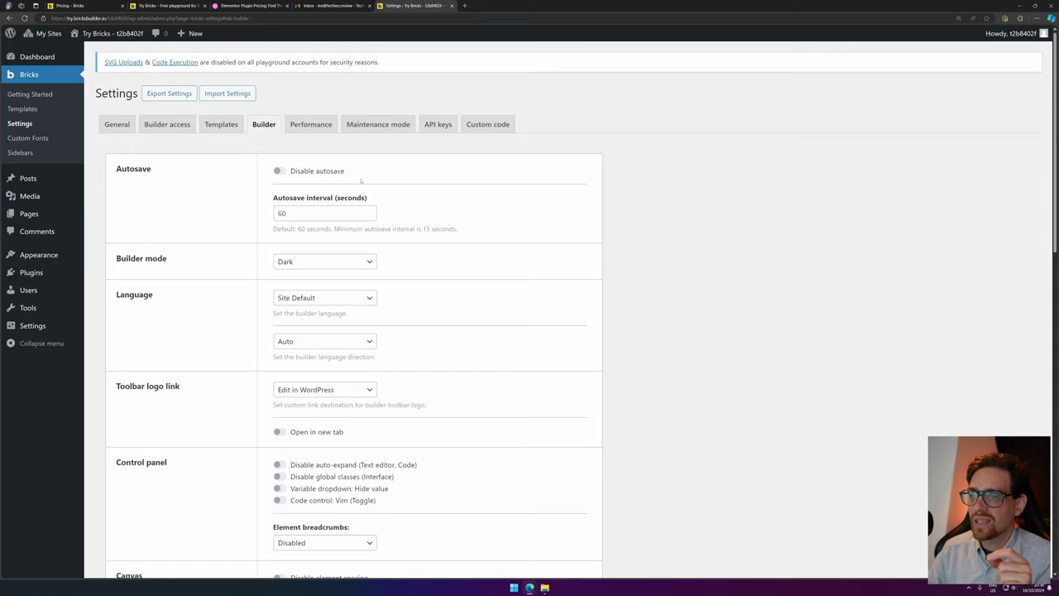
Review the Performance settings.
{"action": "left_click", "coordinate": [310, 121]}
{"action": "scroll", "coordinate": [386, 189], "scroll_direction": "down", "scroll_amount": 2}
{"action": "scroll", "coordinate": [384, 184], "scroll_direction": "up", "scroll_amount": 2}
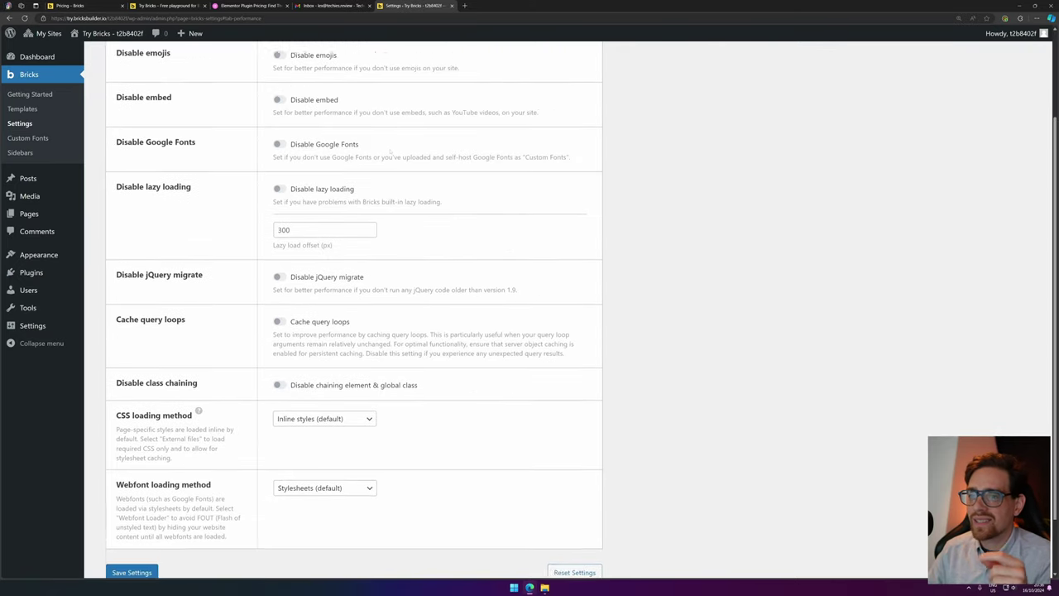
{"action": "scroll", "coordinate": [380, 177], "scroll_direction": "down", "scroll_amount": 2}
{"action": "scroll", "coordinate": [400, 167], "scroll_direction": "down", "scroll_amount": 1}
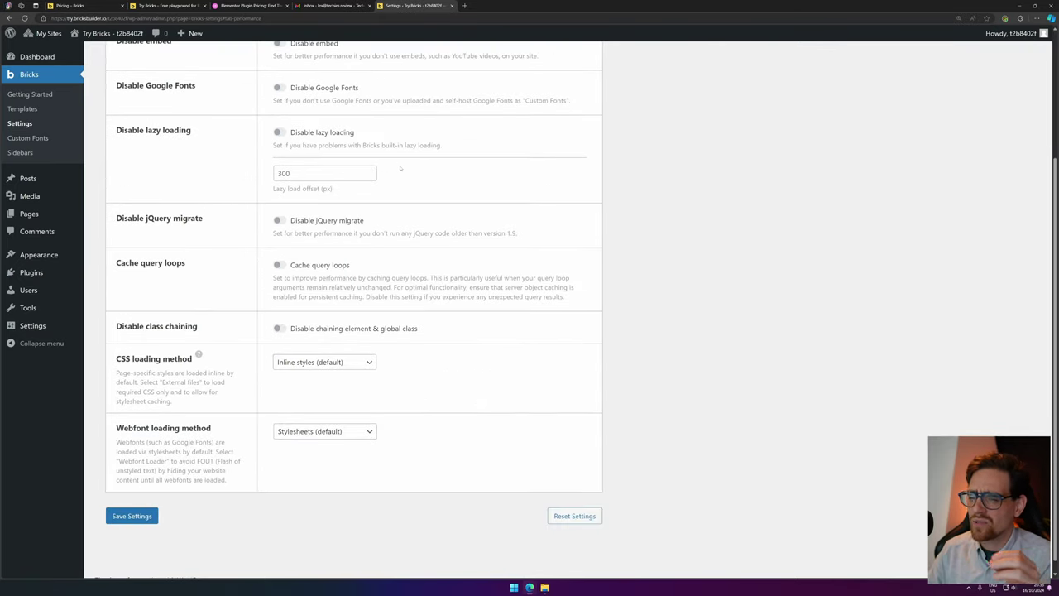
{"action": "scroll", "coordinate": [413, 170], "scroll_direction": "up", "scroll_amount": 3}
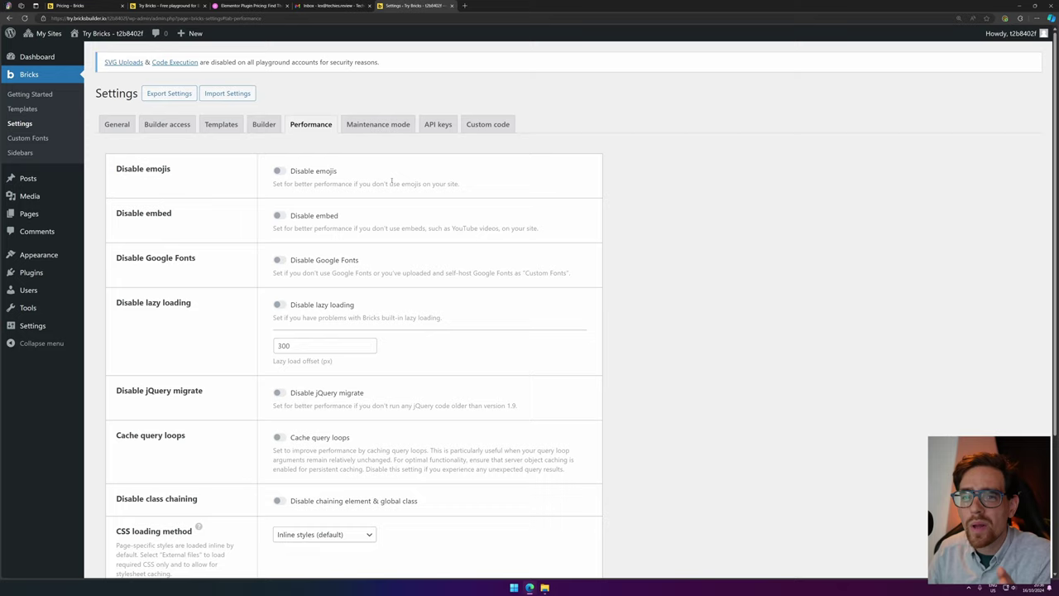
Look over the Maintenance mode and API keys settings.
{"action": "left_click", "coordinate": [380, 125]}
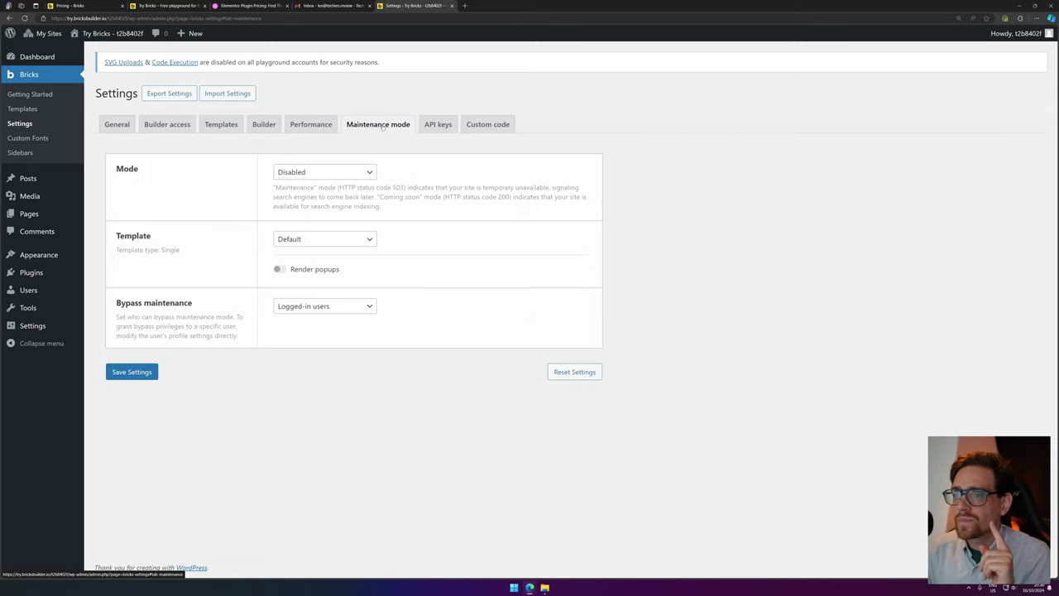
{"action": "left_click", "coordinate": [438, 124]}
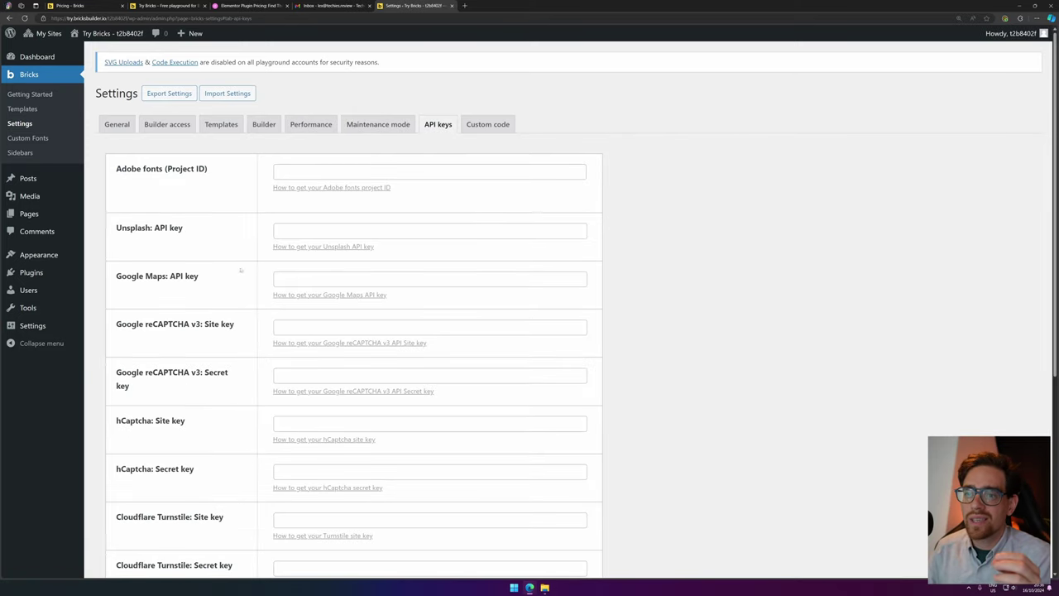
{"action": "left_click_drag", "start_coordinate": [134, 241], "coordinate": [196, 221]}
{"action": "left_click", "coordinate": [134, 165]}
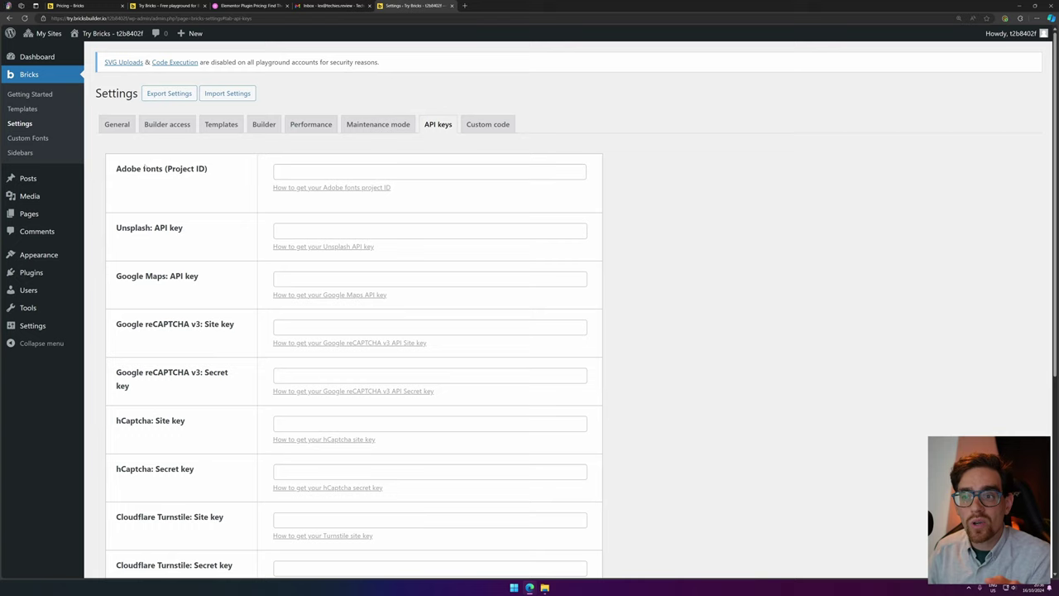
{"action": "scroll", "coordinate": [196, 201], "scroll_direction": "down", "scroll_amount": 1}
{"action": "scroll", "coordinate": [196, 201], "scroll_direction": "down", "scroll_amount": 3}
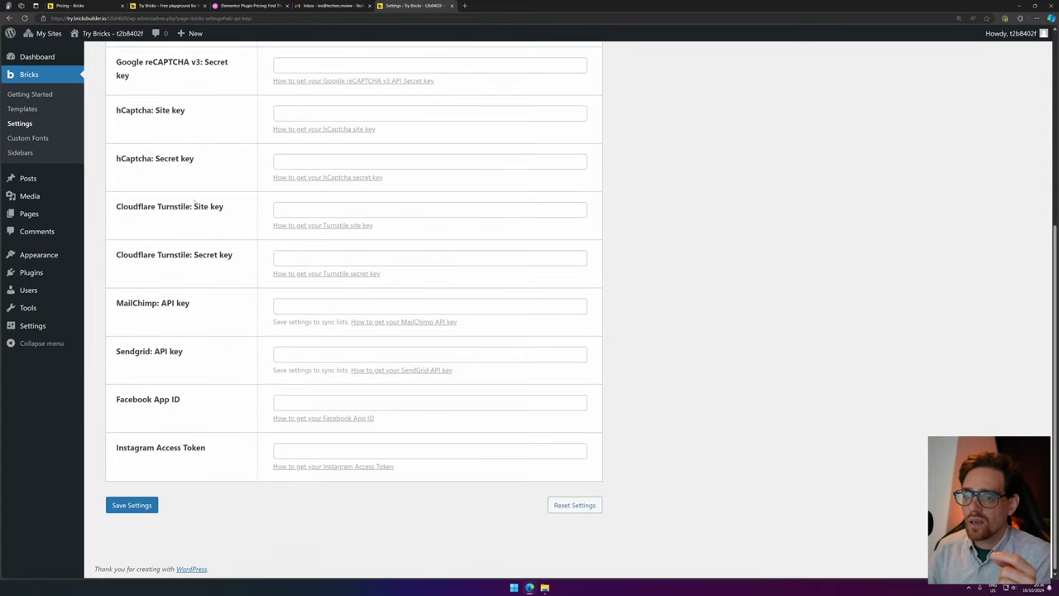
{"action": "scroll", "coordinate": [316, 209], "scroll_direction": "up", "scroll_amount": 5}
Check the Custom code settings, then save all Bricks settings.
{"action": "left_click", "coordinate": [487, 87]}
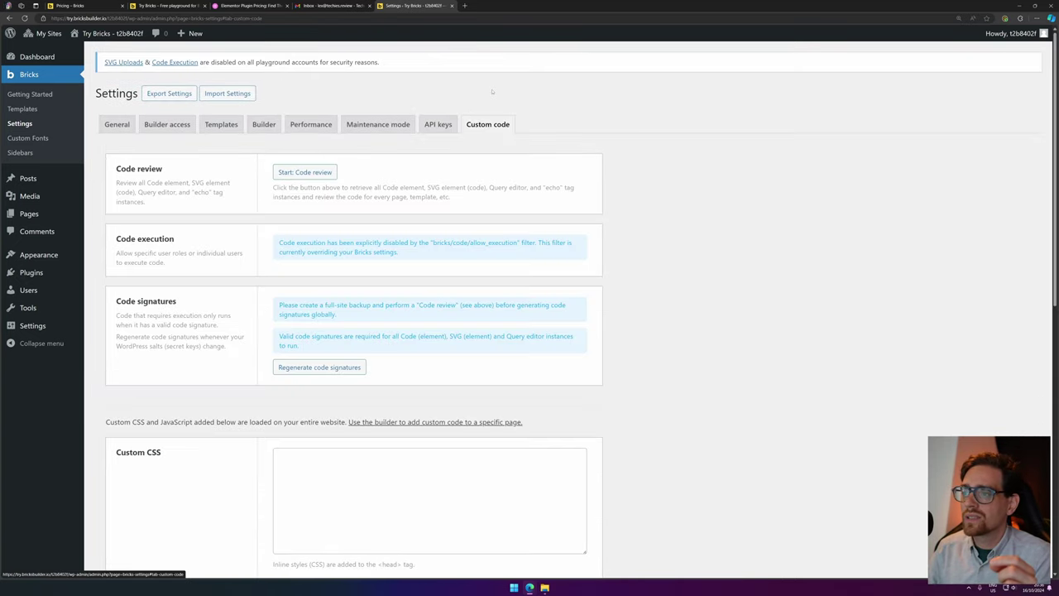
{"action": "scroll", "coordinate": [112, 405], "scroll_direction": "down", "scroll_amount": 10}
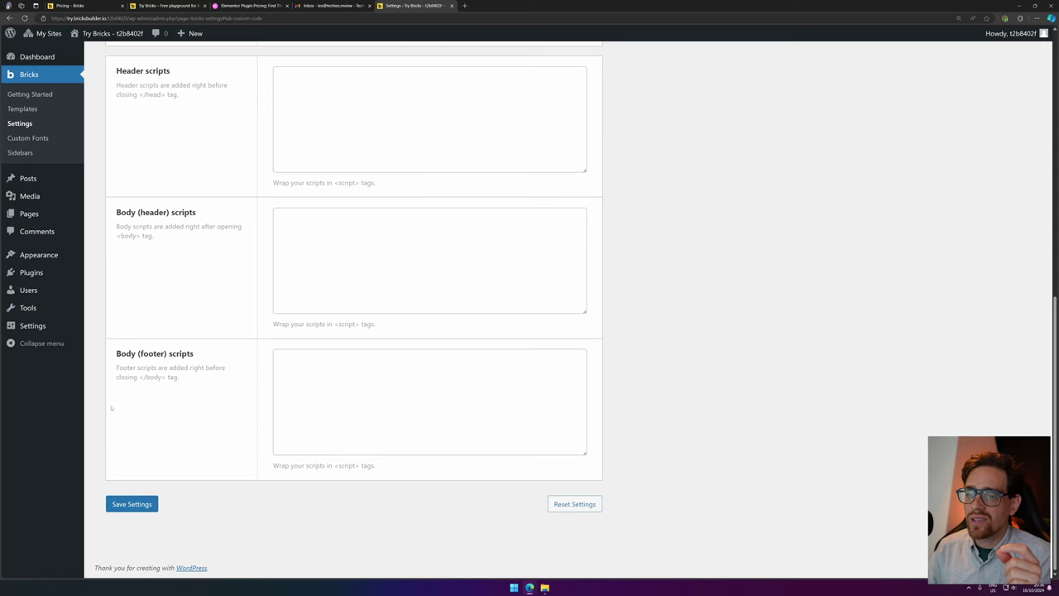
{"action": "left_click", "coordinate": [132, 504]}
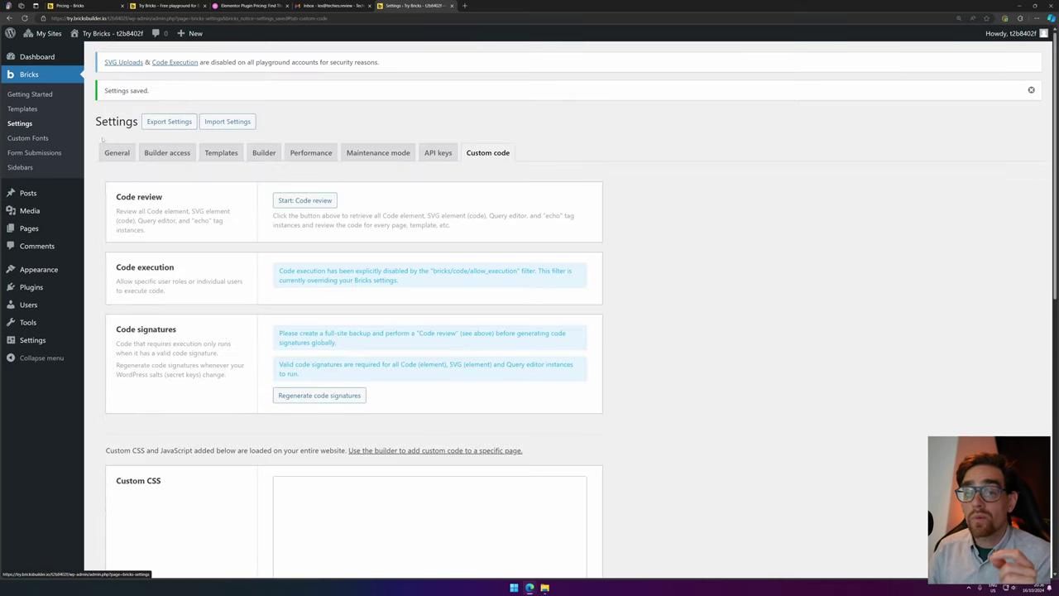
Add a new page titled 'Homepage', skip the welcome tour, and edit it with Bricks.
{"action": "mouse_move", "coordinate": [58, 230]}
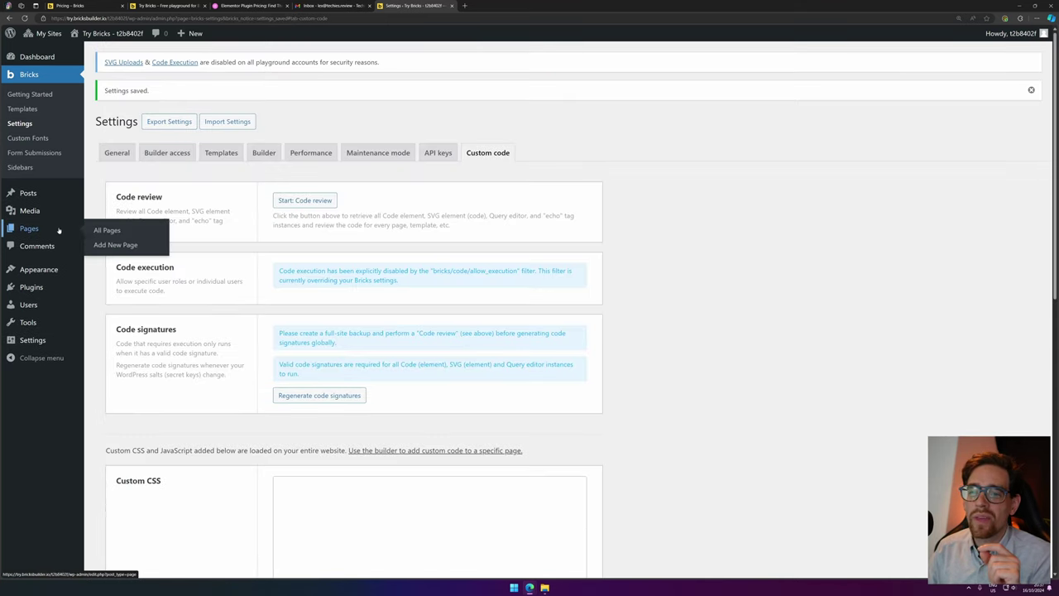
{"action": "left_click", "coordinate": [116, 246]}
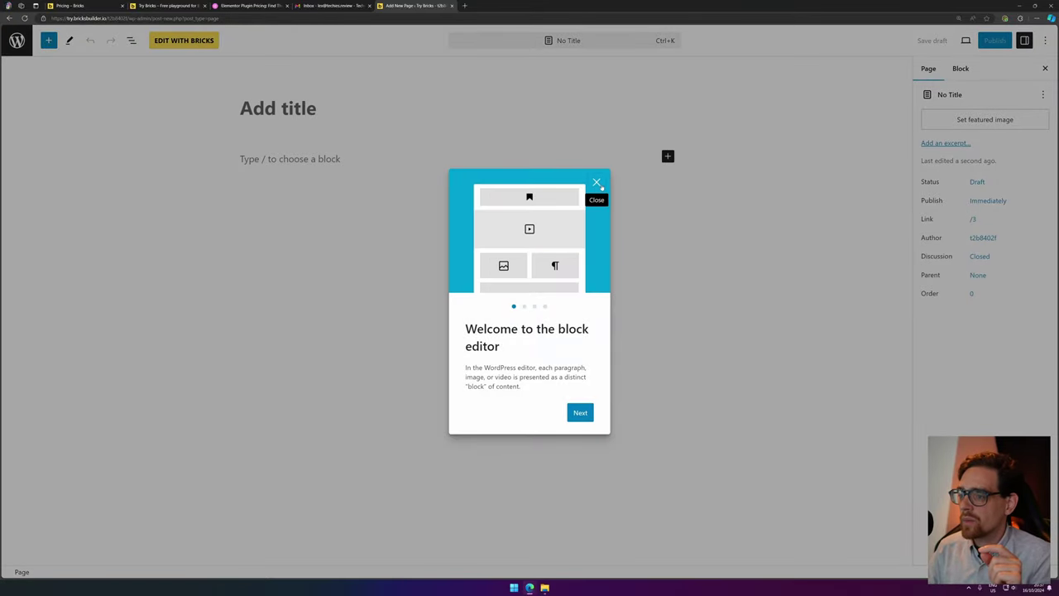
{"action": "left_click", "coordinate": [597, 184]}
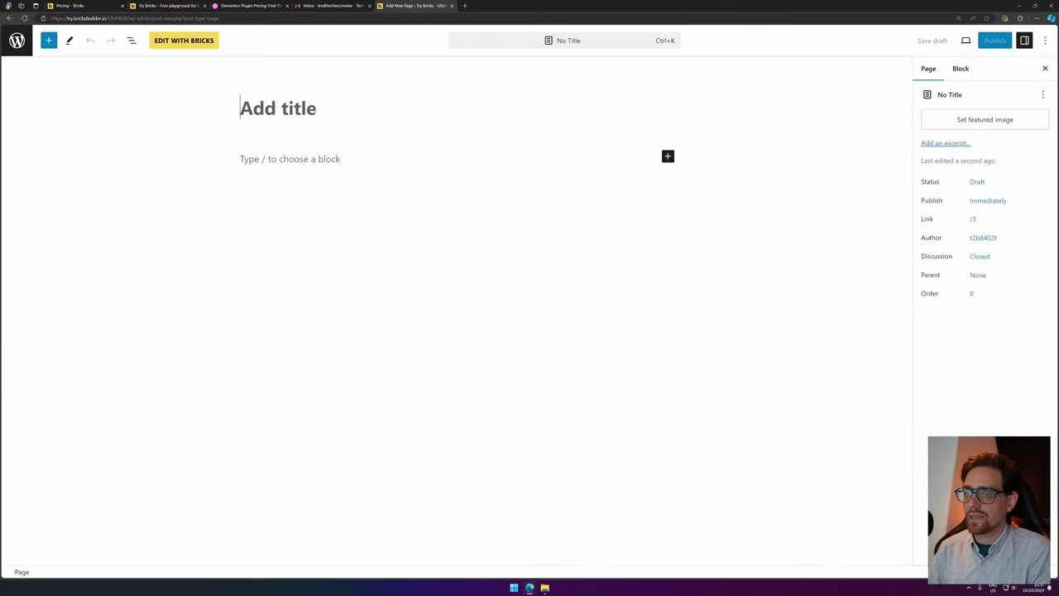
{"action": "type", "text": "Homepage"}
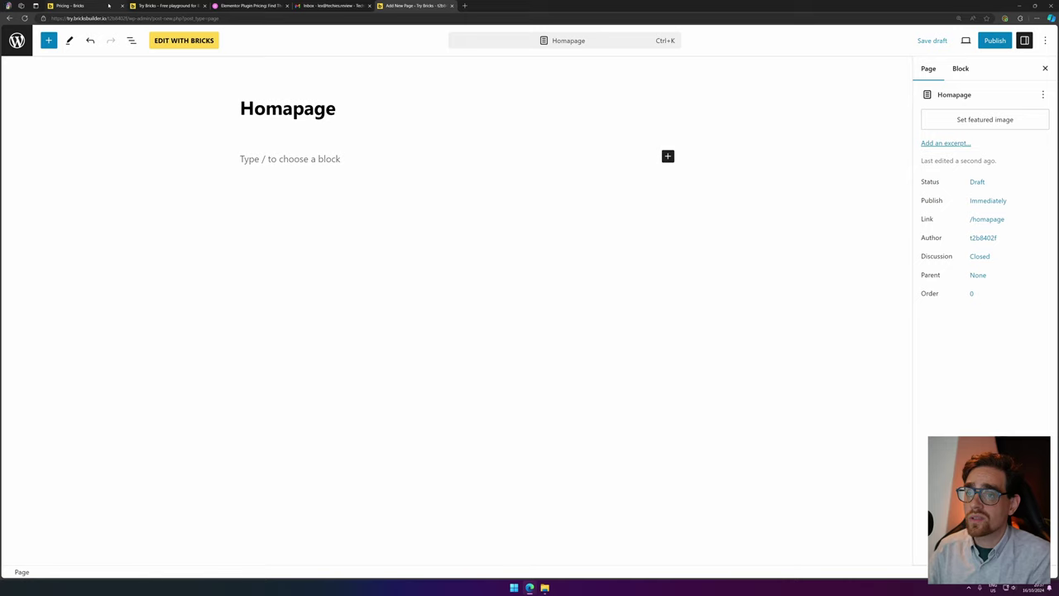
{"action": "left_click", "coordinate": [184, 41]}
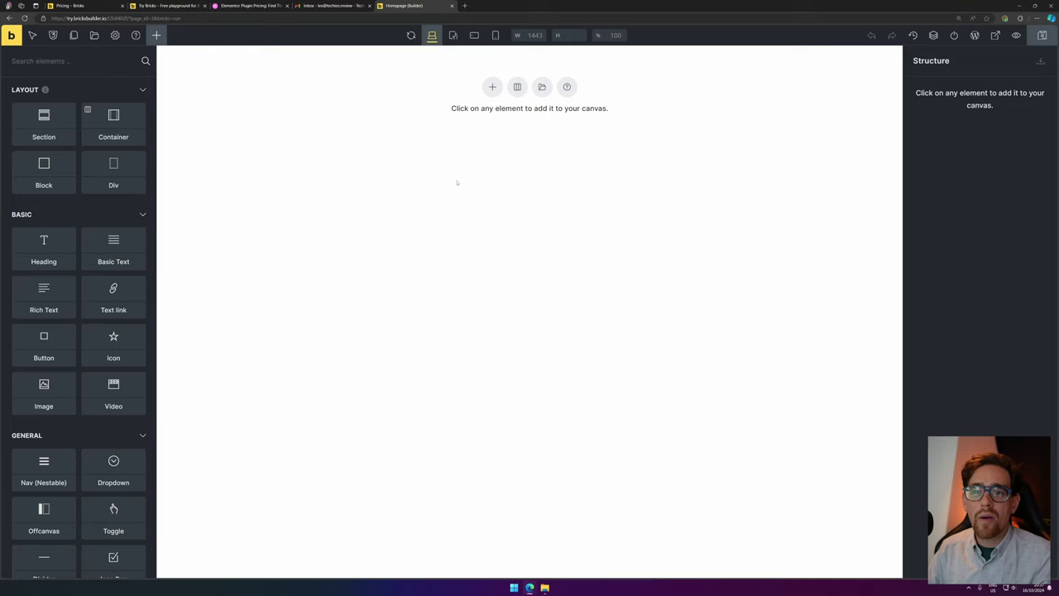
Add a Container, Heading and Rich Text, and nest the heading and text inside the container.
{"action": "left_click", "coordinate": [113, 120]}
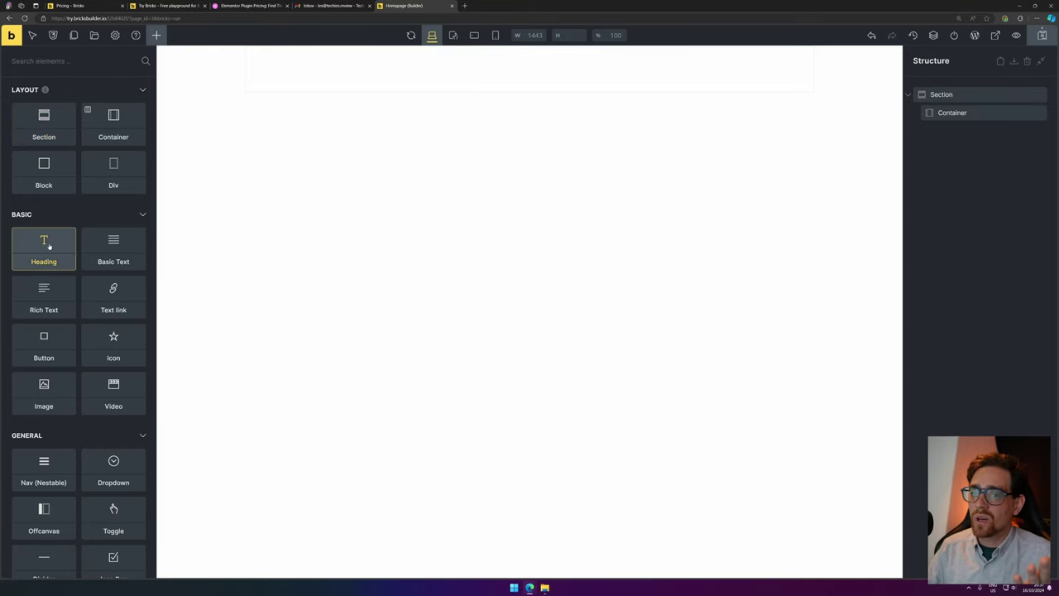
{"action": "left_click", "coordinate": [43, 244]}
{"action": "left_click", "coordinate": [45, 299]}
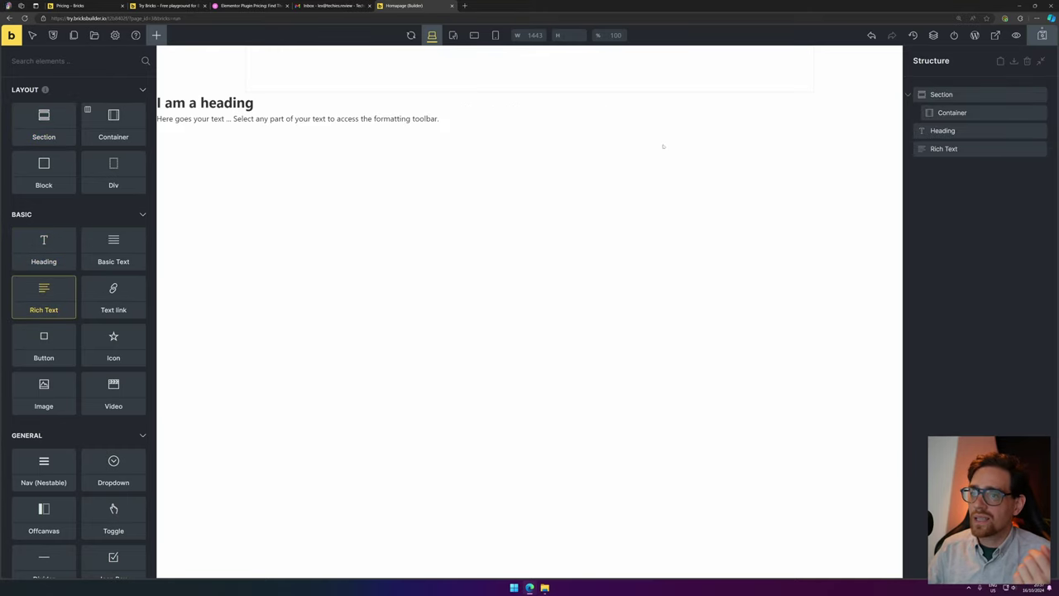
{"action": "left_click_drag", "start_coordinate": [942, 131], "coordinate": [986, 147]}
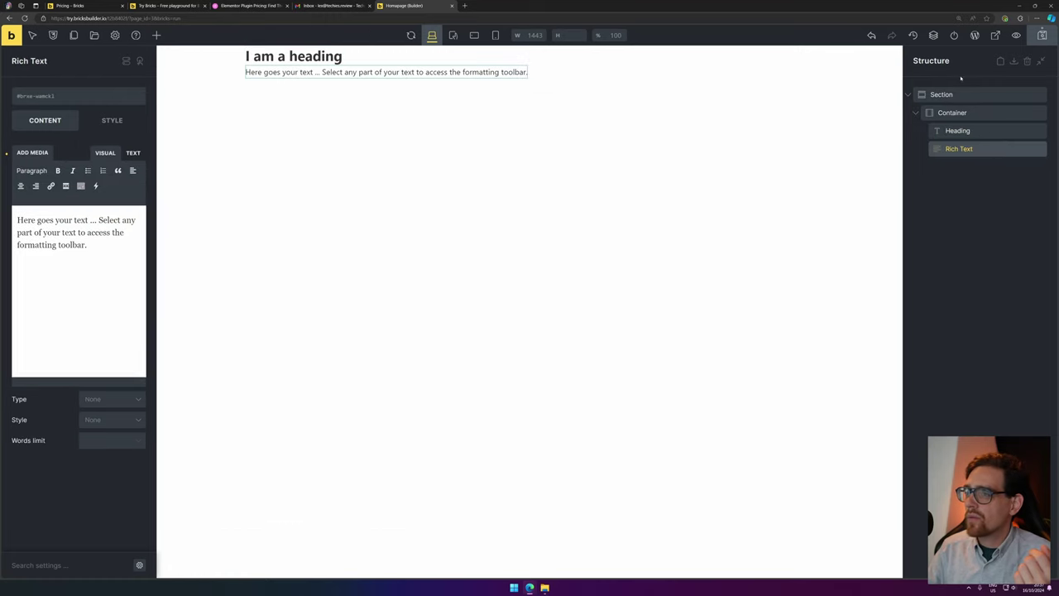
{"action": "left_click", "coordinate": [974, 96]}
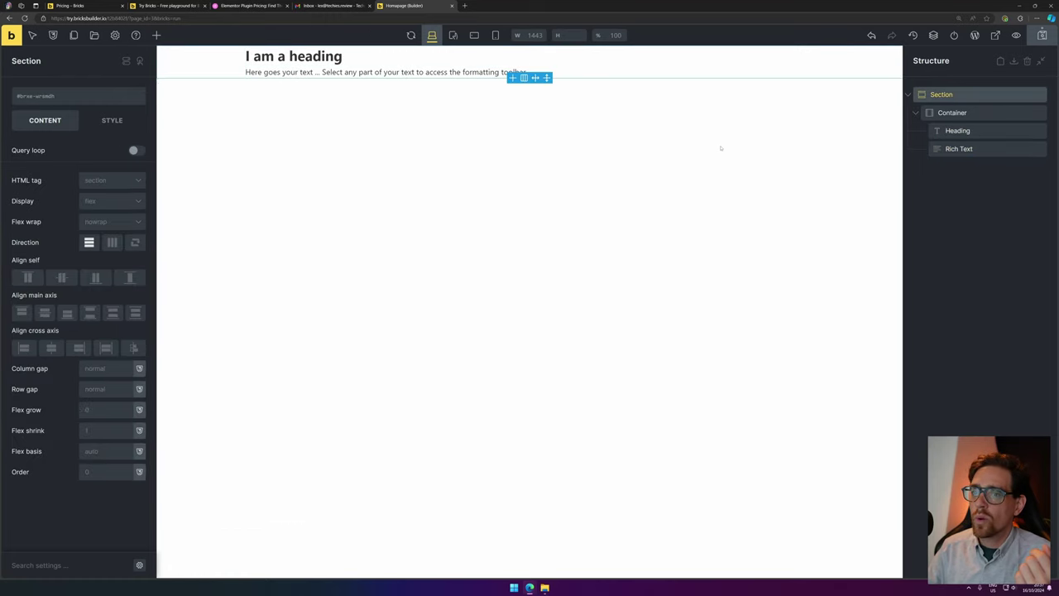